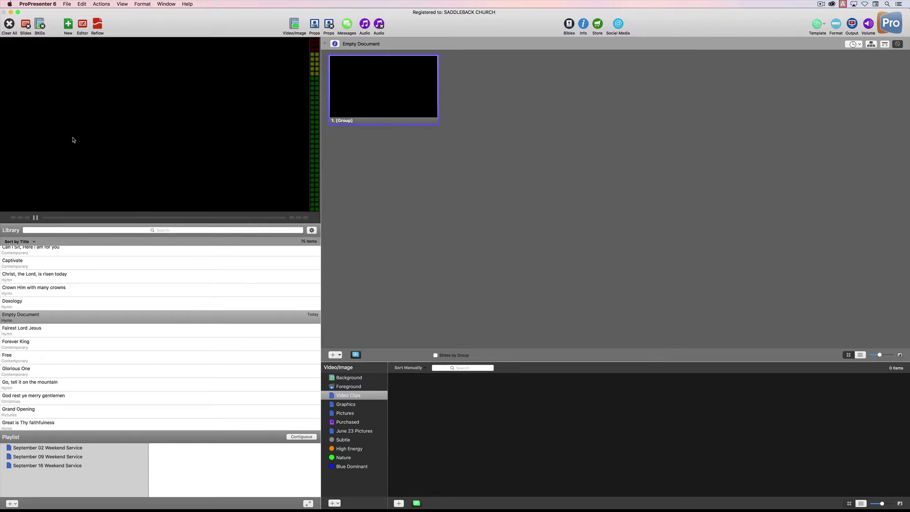
# Step: Set the background import scale behavior to Scale to Fit in the Advanced preferences and close them
pyautogui.click(36, 5)
pyautogui.click(38, 23)
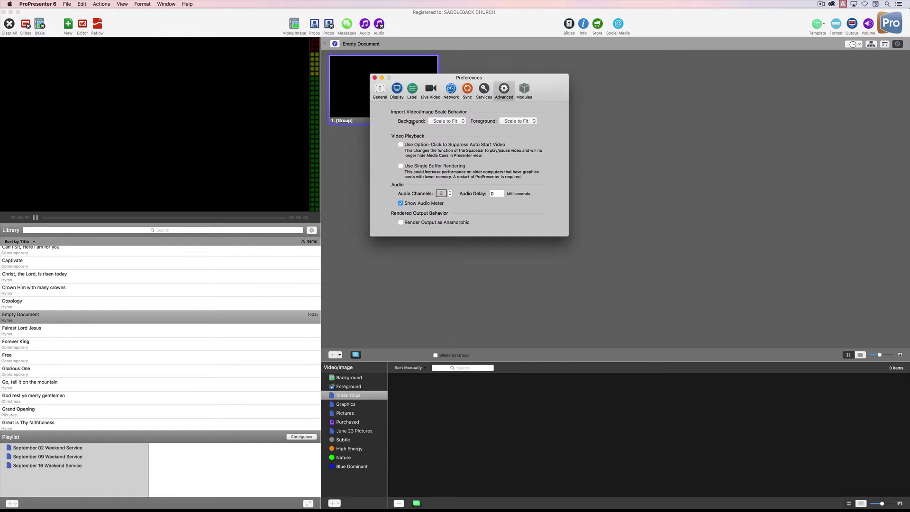
pyautogui.click(451, 122)
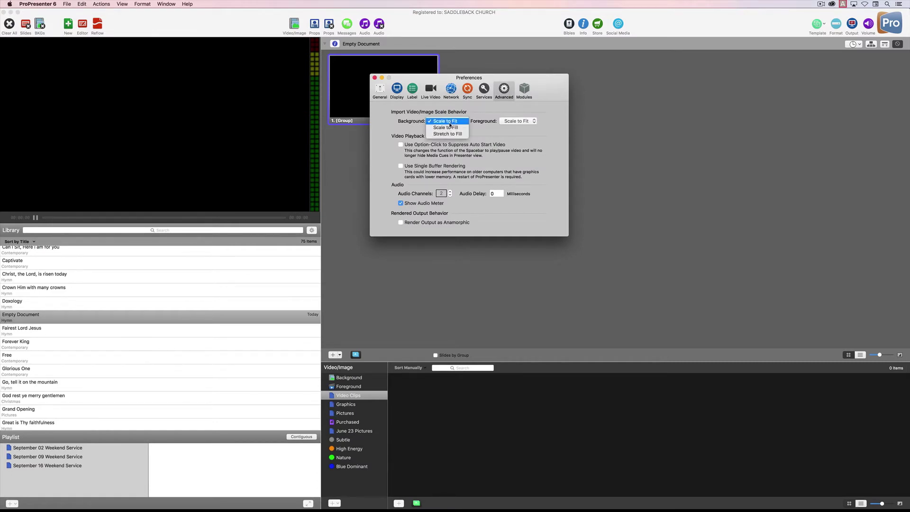
pyautogui.click(456, 121)
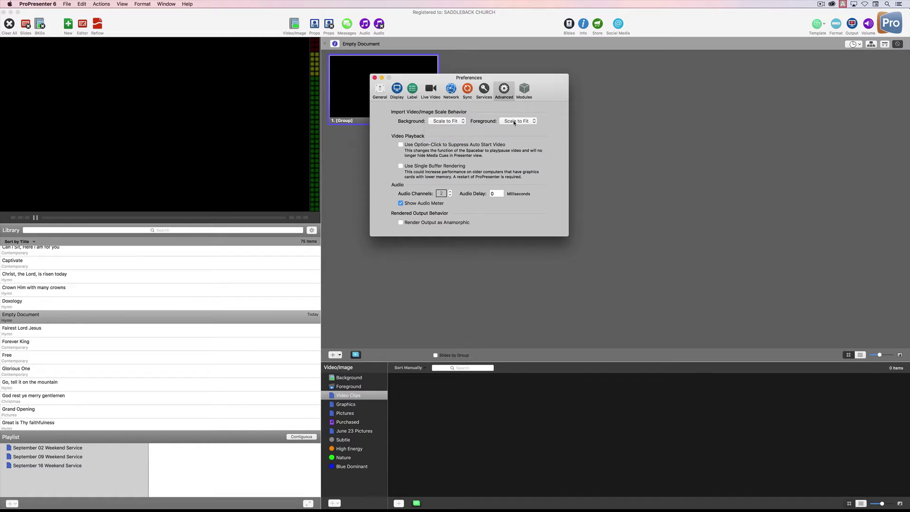
pyautogui.click(448, 120)
pyautogui.click(483, 122)
pyautogui.click(375, 77)
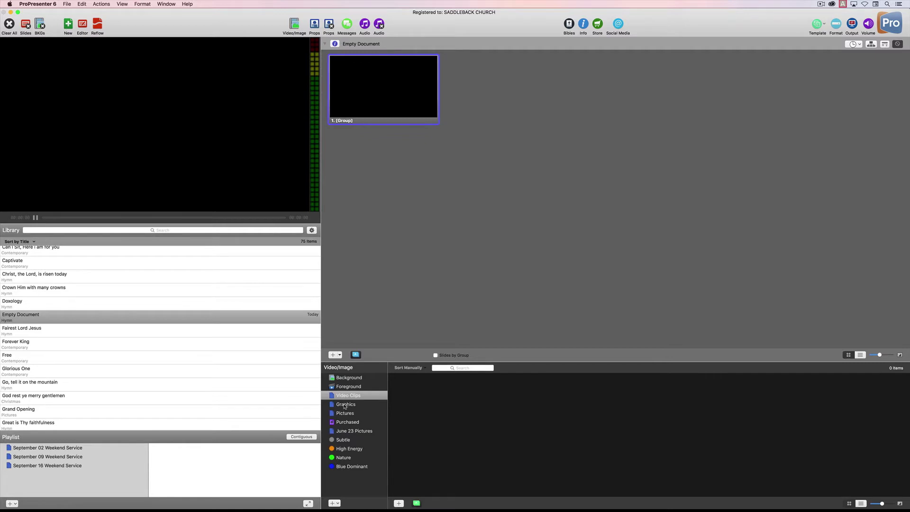
# Step: Import all videos from 00. Beach.mp4 to 05. Lake.mp4 in Training Media's Video folder into the Video Clips playlist
pyautogui.click(337, 504)
pyautogui.click(374, 413)
pyautogui.click(365, 396)
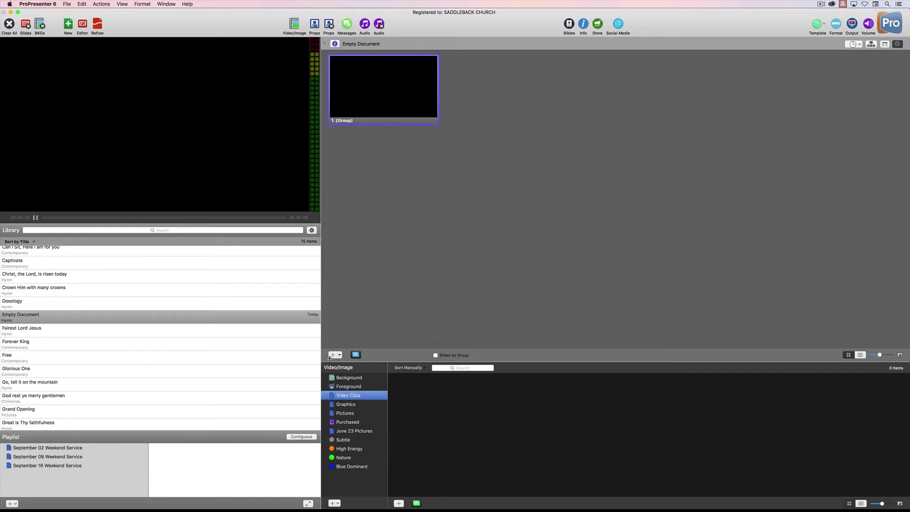
pyautogui.click(68, 4)
pyautogui.moveTo(124, 20)
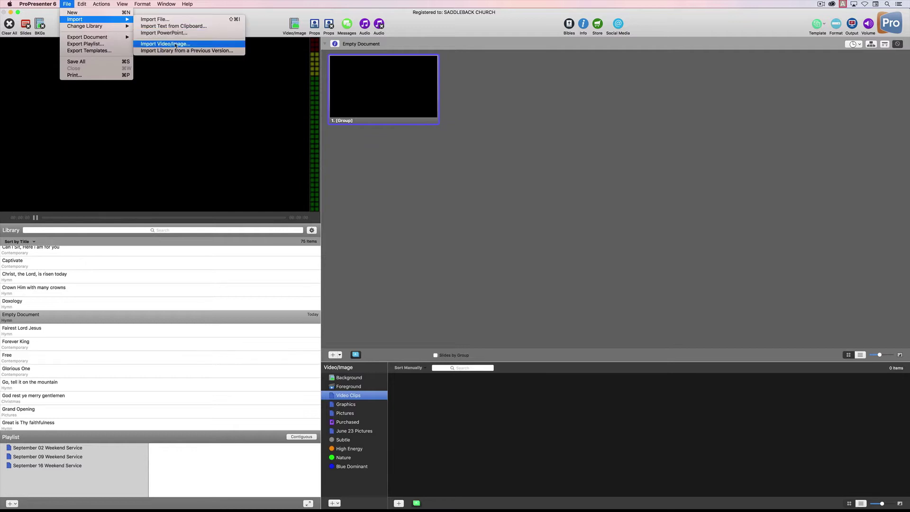
pyautogui.click(199, 45)
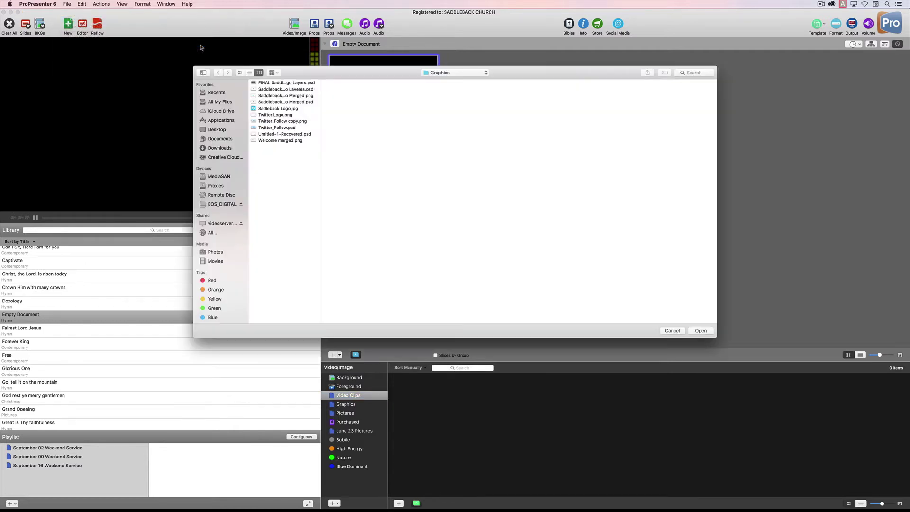
pyautogui.click(451, 73)
pyautogui.click(452, 81)
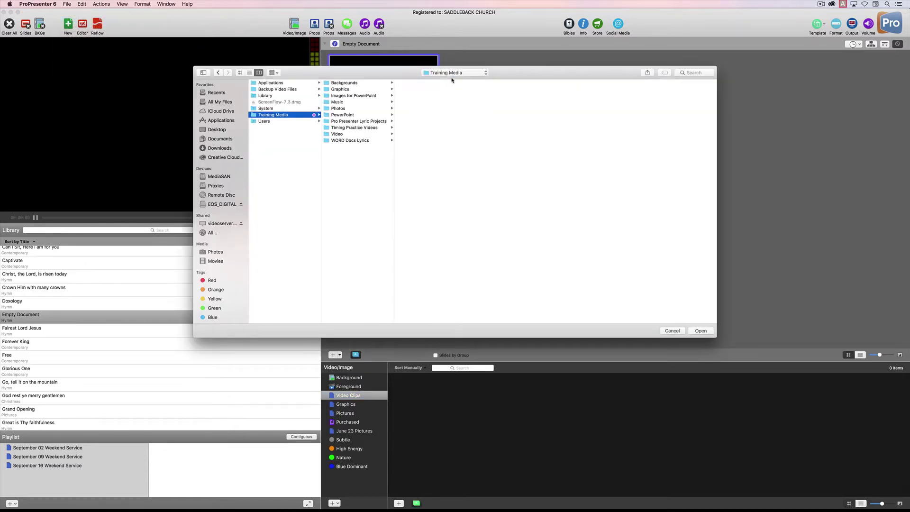
pyautogui.click(342, 135)
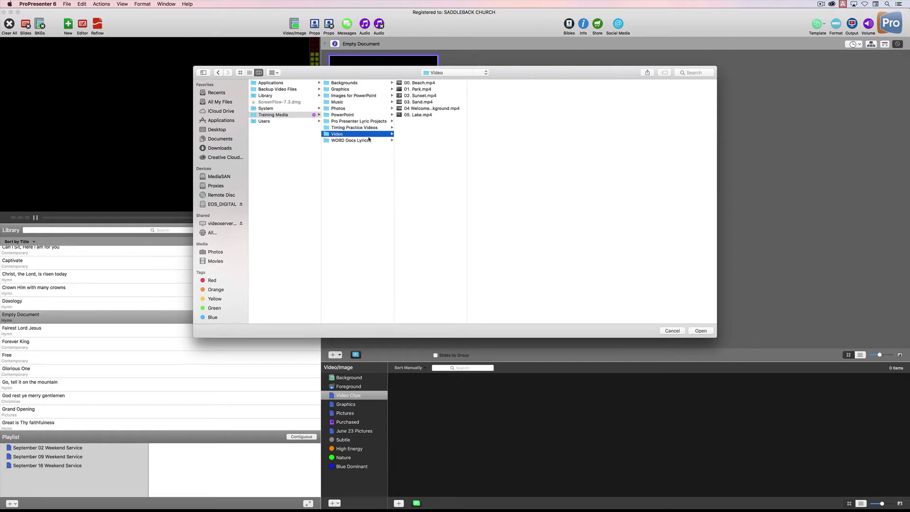
pyautogui.click(401, 84)
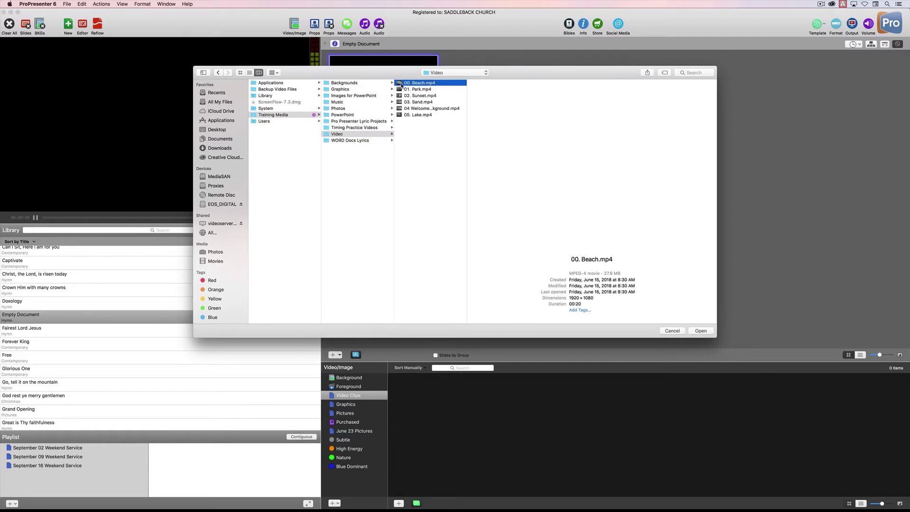
pyautogui.keyDown('shift'); pyautogui.click(401, 115); pyautogui.keyUp('shift')
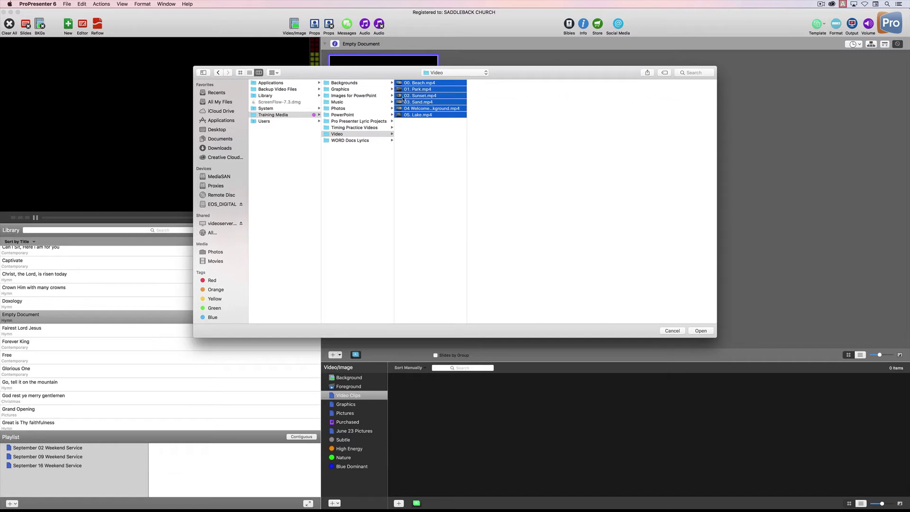
pyautogui.click(701, 330)
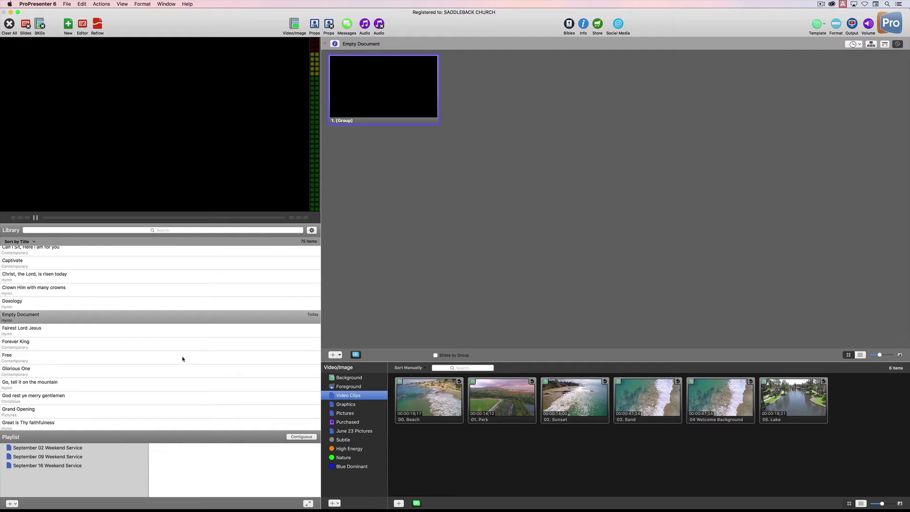
# Step: View the slides of the Captivate song and return to Empty Document
pyautogui.click(70, 263)
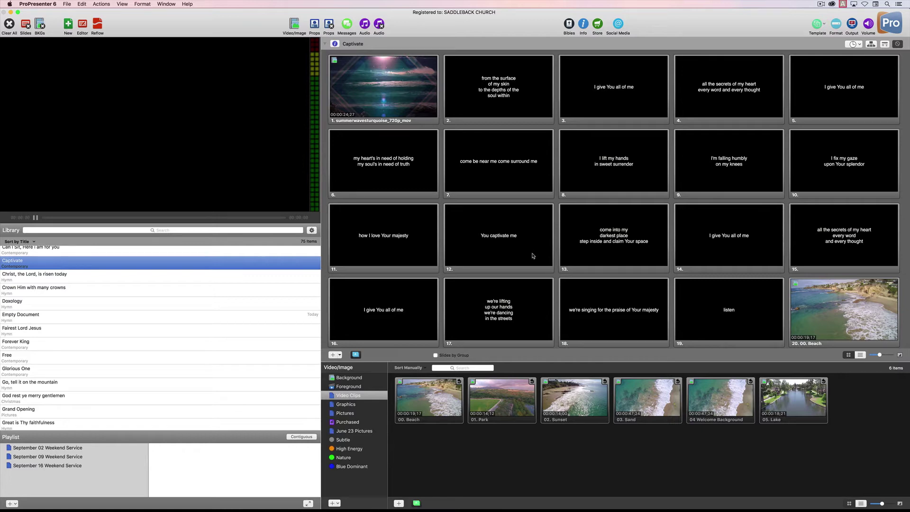
pyautogui.click(50, 317)
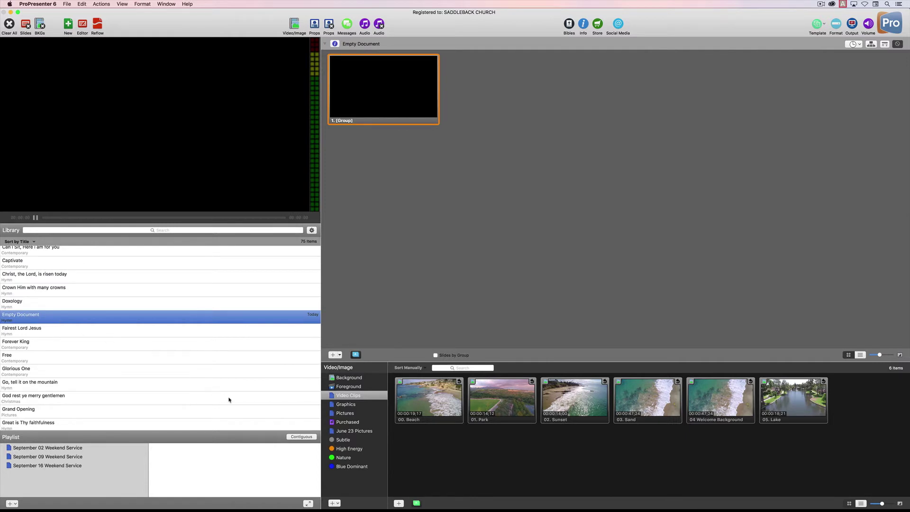
# Step: Import all photos from IMG_0025.jpg to IMG_0431.jpg in Training Media's Photos folder into the Pictures playlist
pyautogui.click(354, 415)
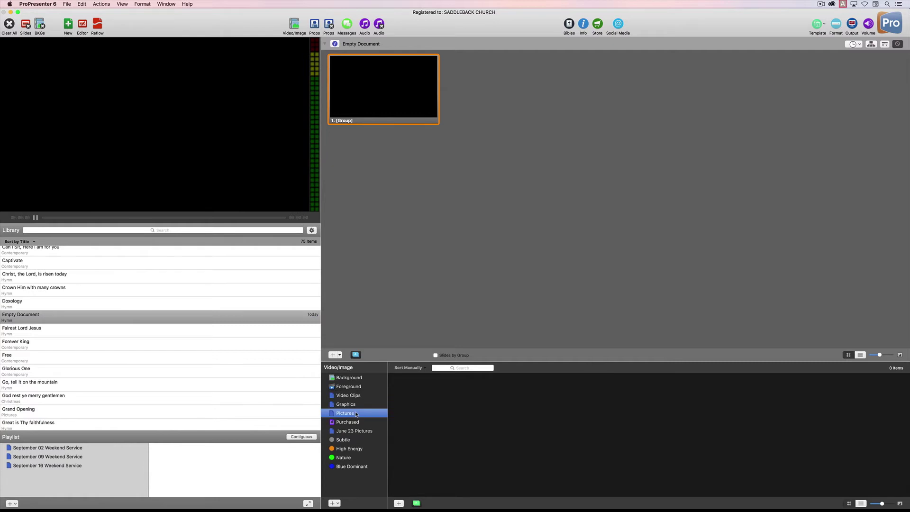
pyautogui.click(67, 3)
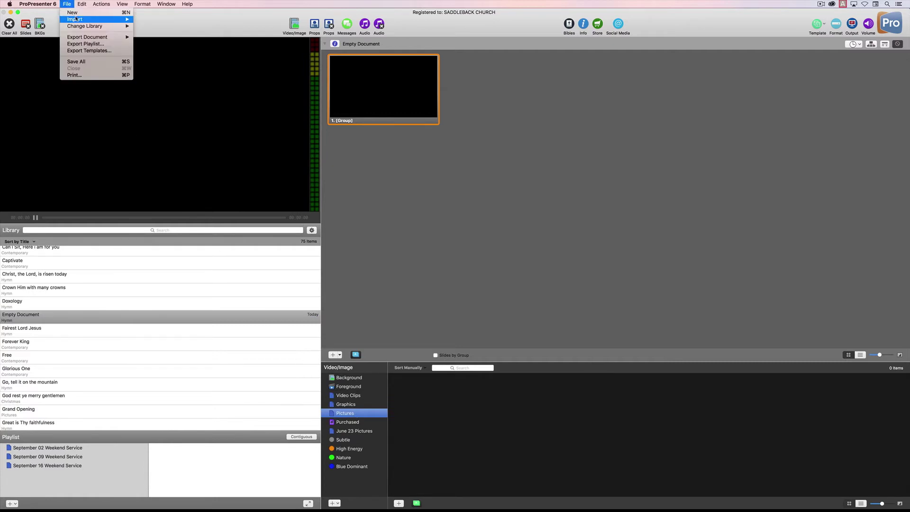
pyautogui.moveTo(76, 21)
pyautogui.click(166, 44)
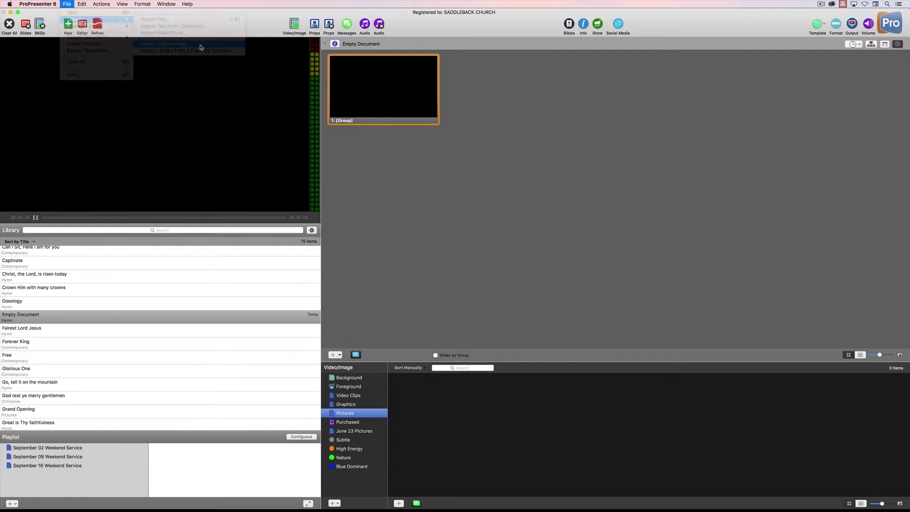
pyautogui.click(454, 73)
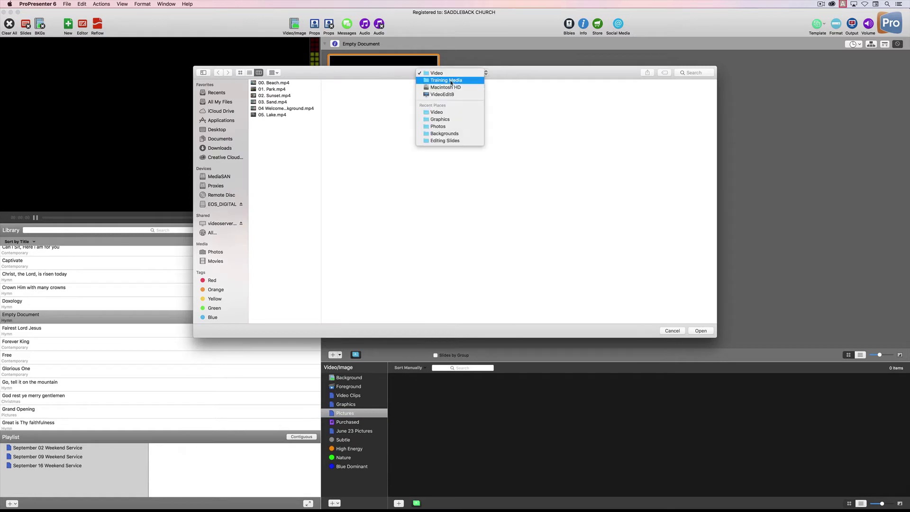
pyautogui.click(447, 81)
pyautogui.click(337, 108)
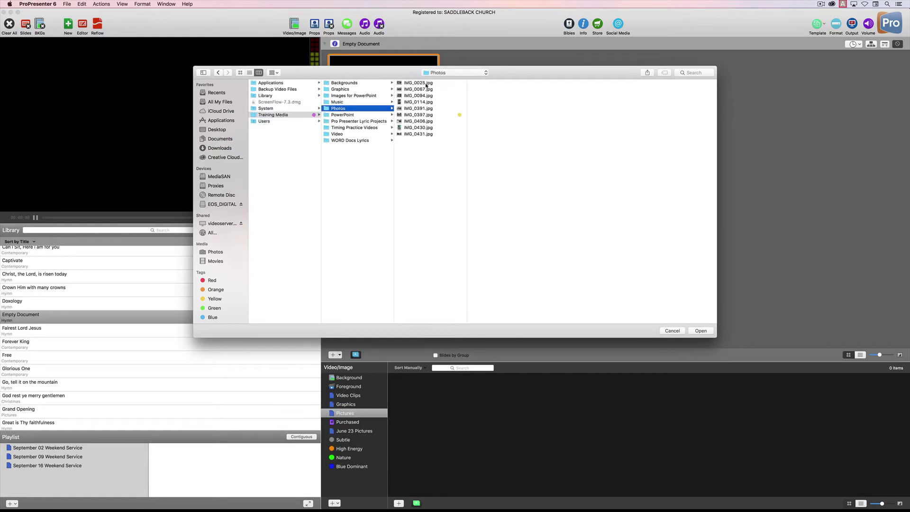
pyautogui.click(426, 83)
pyautogui.keyDown('shift'); pyautogui.click(421, 135); pyautogui.keyUp('shift')
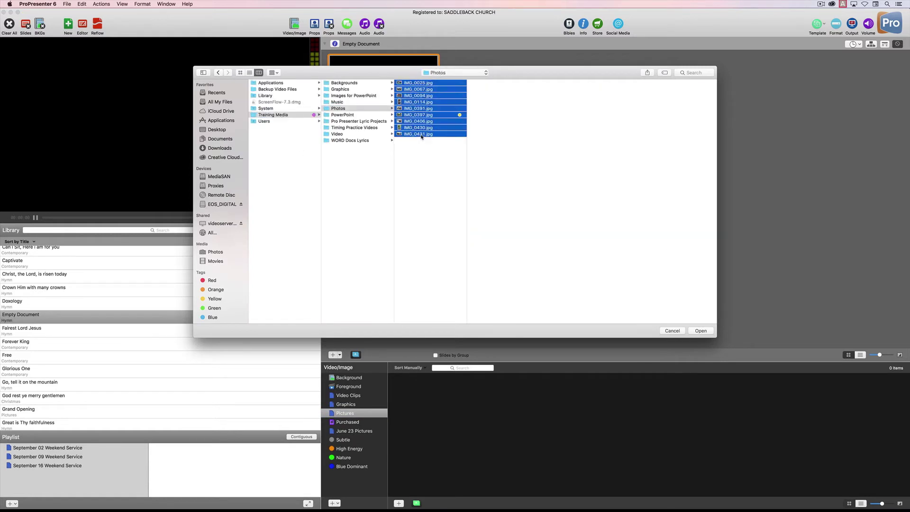
pyautogui.click(700, 330)
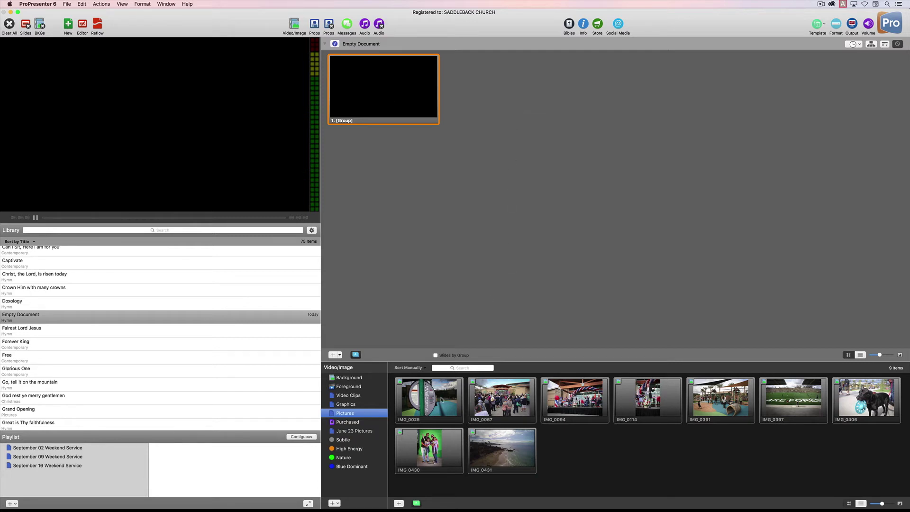
# Step: Show the pictures IMG_0025, IMG_0067, IMG_0094 and IMG_0114 one after another on the output to check their scaling
pyautogui.click(440, 400)
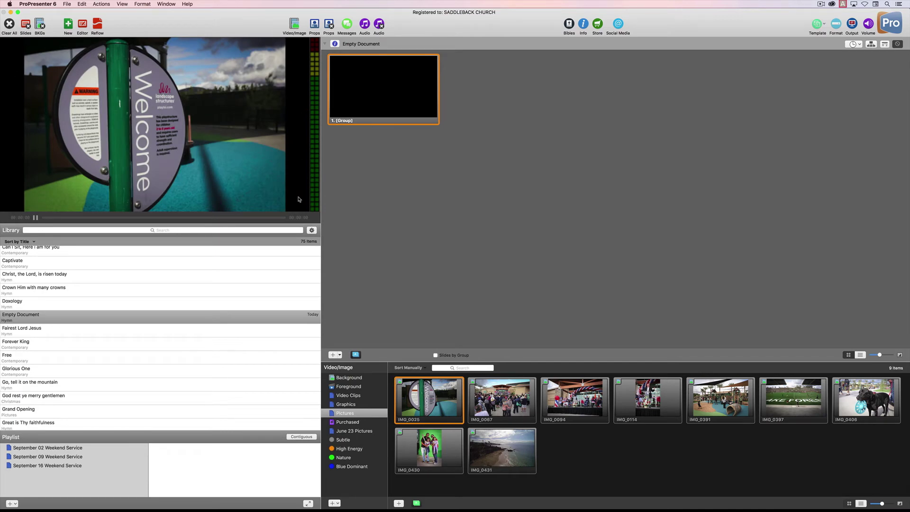
pyautogui.click(501, 398)
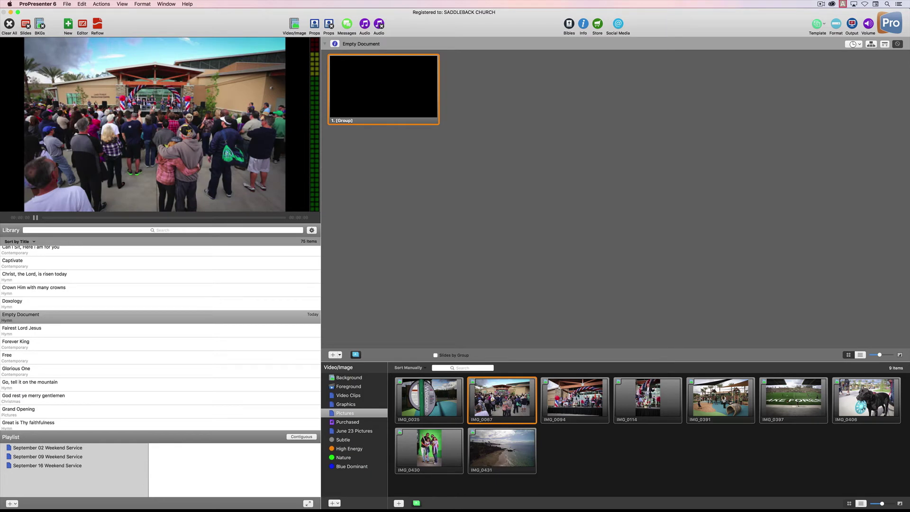
pyautogui.press('Right')
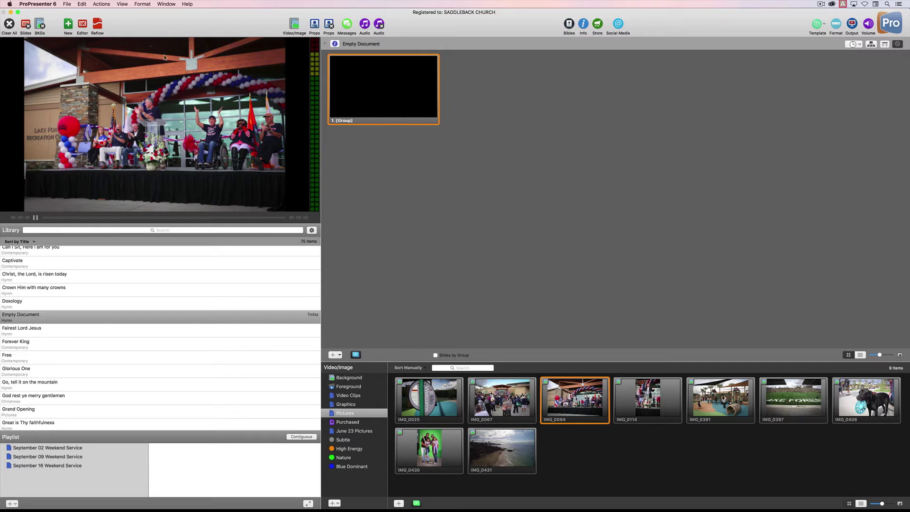
pyautogui.click(625, 404)
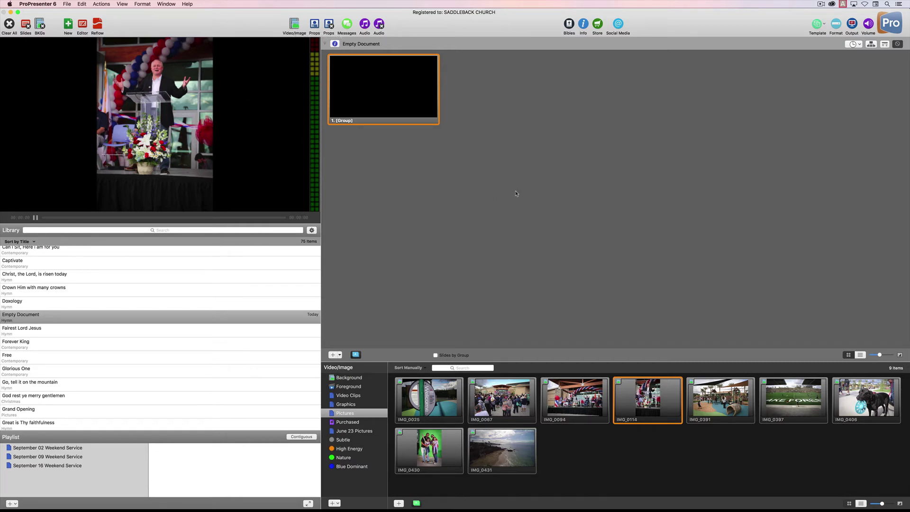
# Step: Clear the output and import Sadleback Logo.jpg and Twitter_Follow copy.png from Training Media's Graphics folder into the Graphics playlist
pyautogui.click(346, 405)
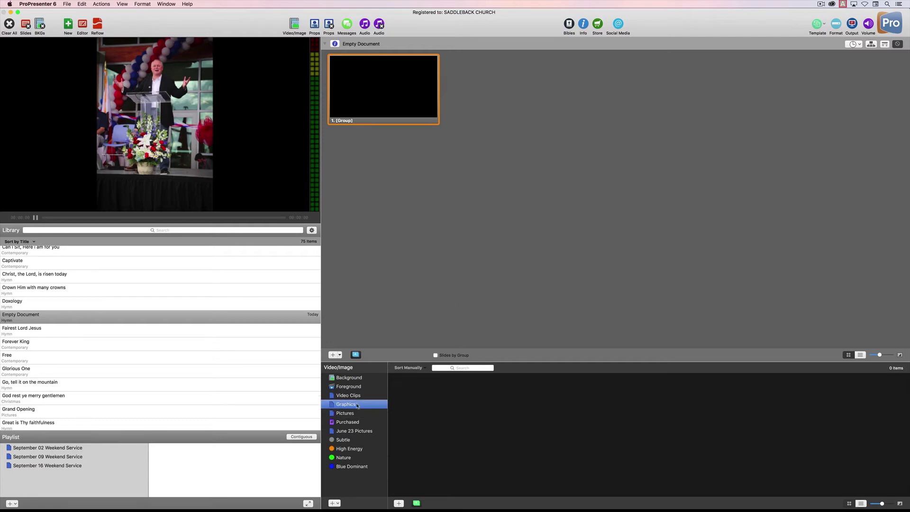
pyautogui.click(9, 24)
pyautogui.click(66, 4)
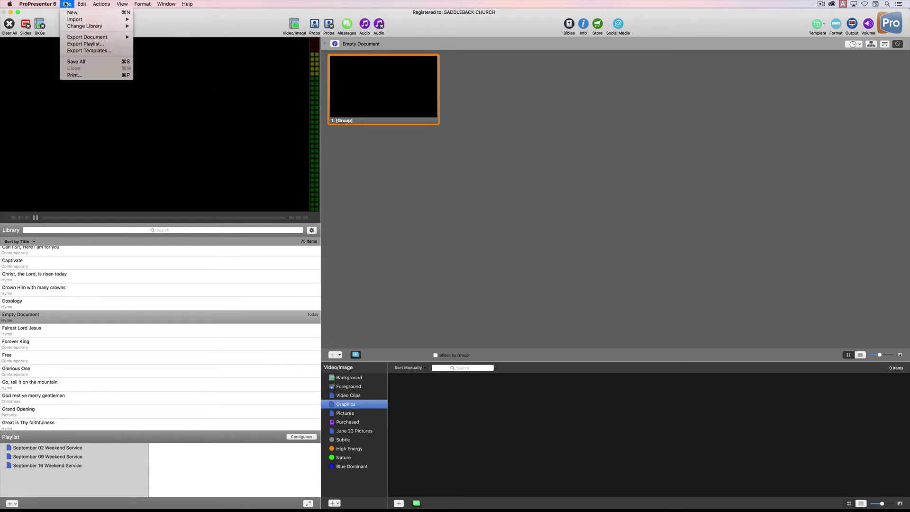
pyautogui.moveTo(131, 24)
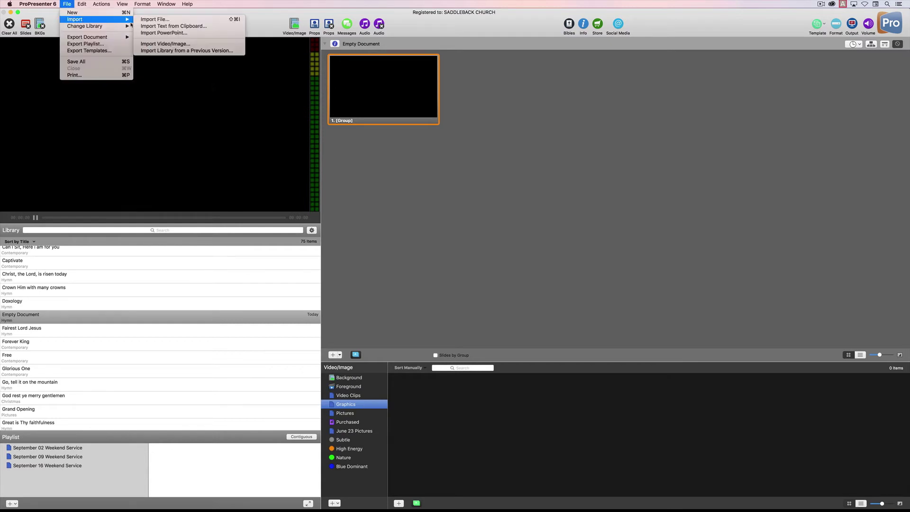
pyautogui.click(189, 44)
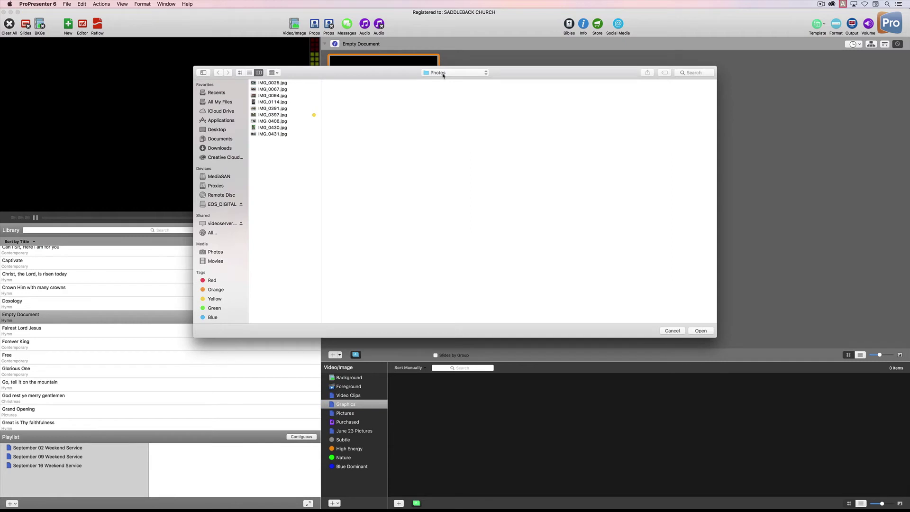
pyautogui.click(445, 72)
pyautogui.click(442, 81)
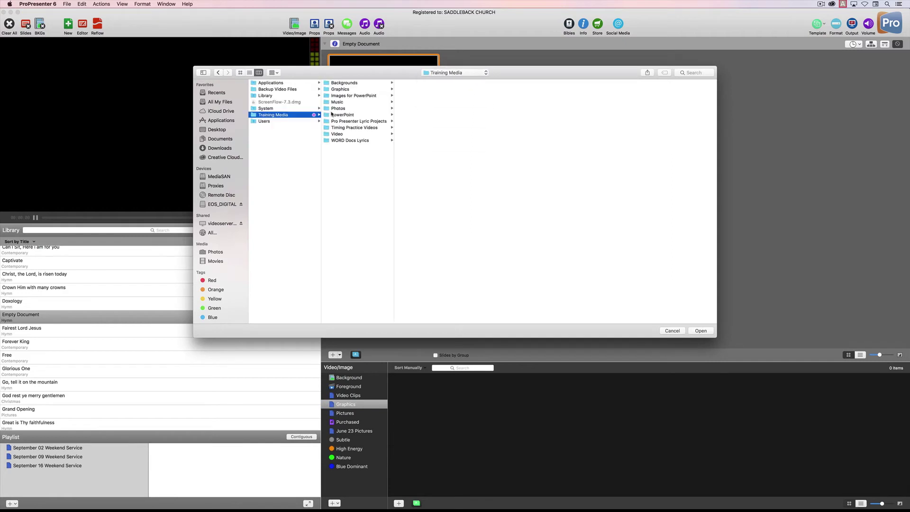
pyautogui.click(350, 90)
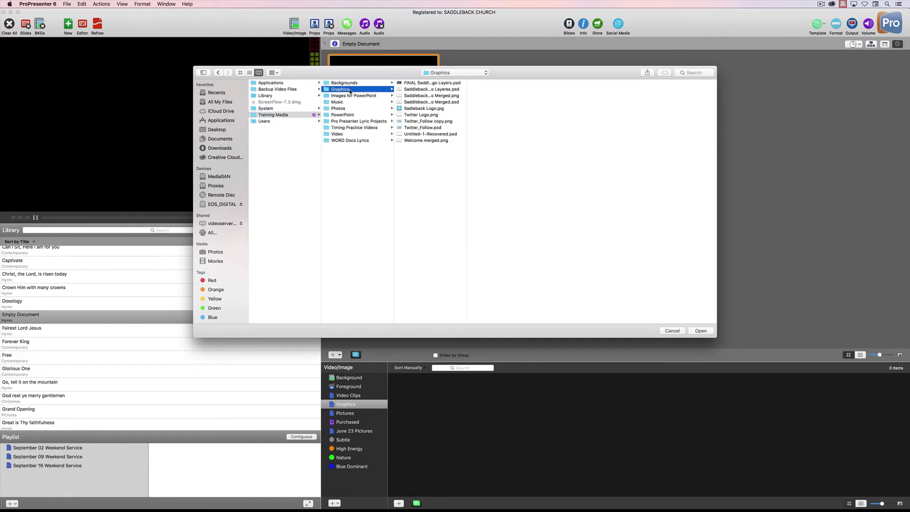
pyautogui.click(420, 109)
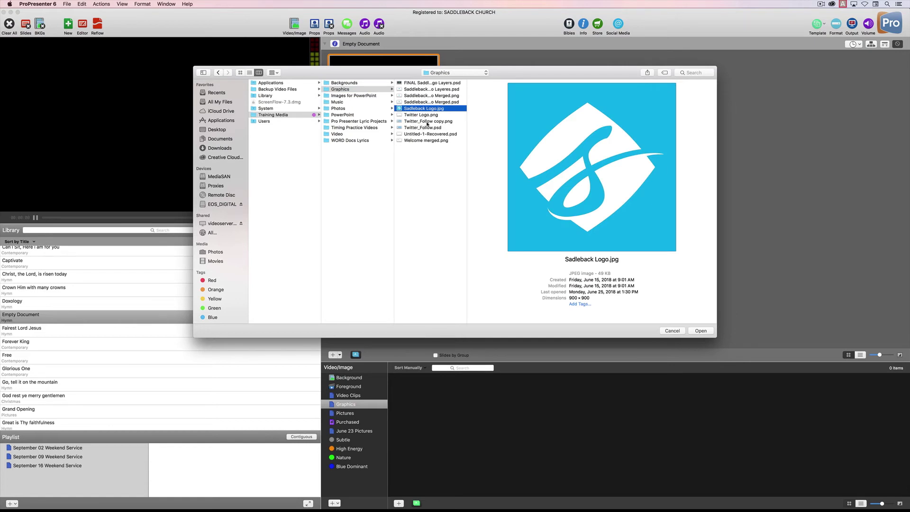
pyautogui.keyDown('super'); pyautogui.click(427, 122); pyautogui.keyUp('super')
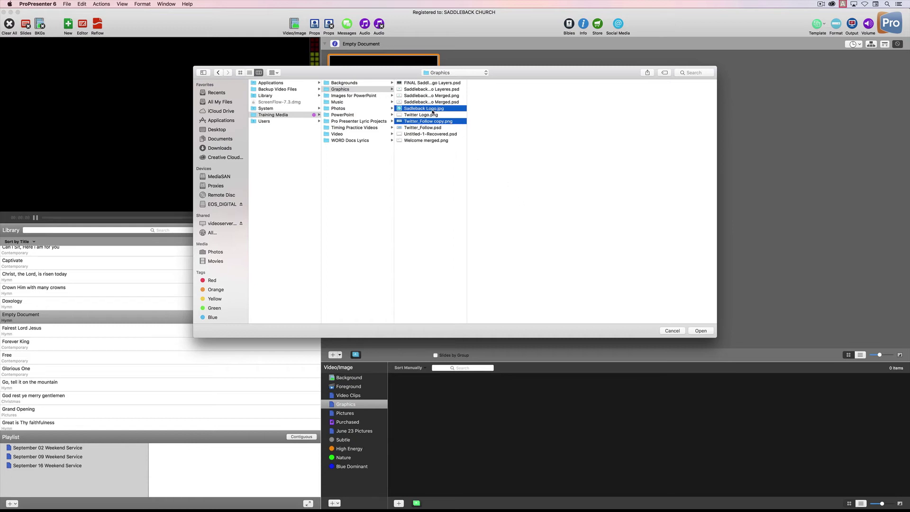
pyautogui.click(699, 331)
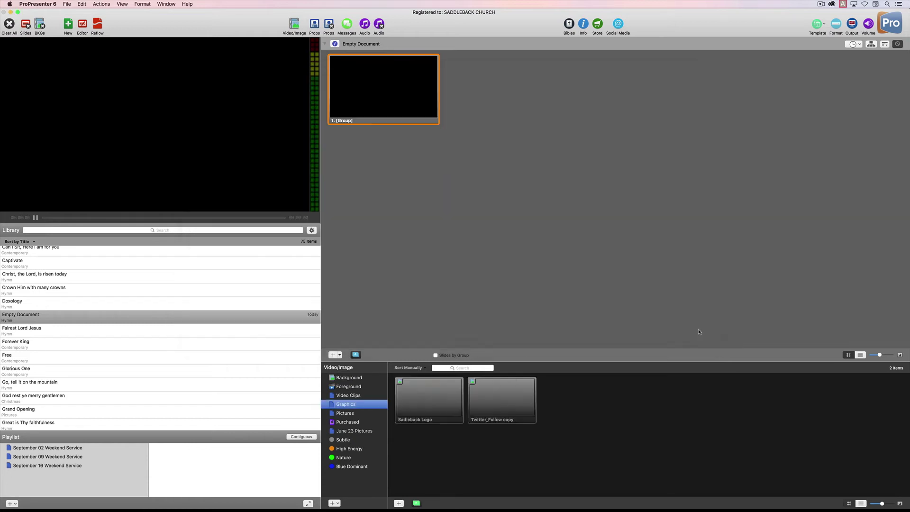
# Step: Show the Sadleback Logo graphic on the output to check how it is scaled
pyautogui.click(439, 398)
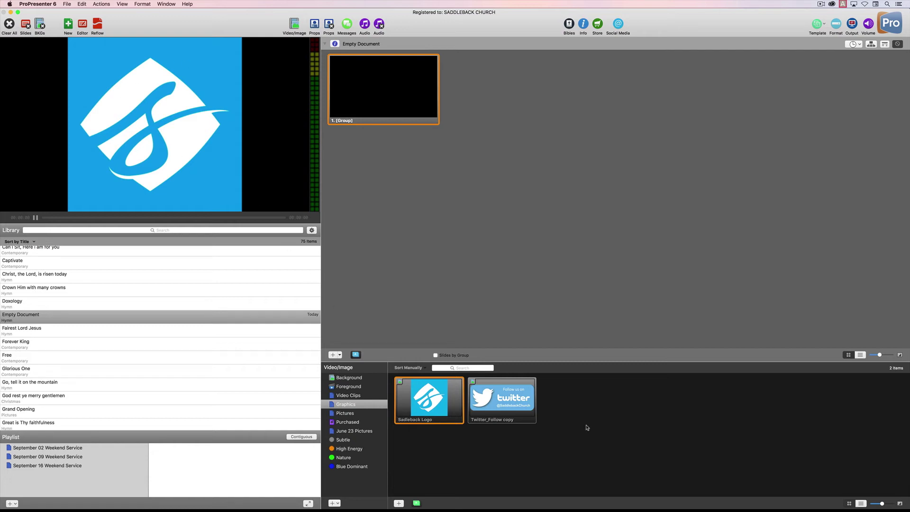
# Step: Clear the output and insert IMG_0025.jpg from Training Media's Photos folder into Empty Document's slide, positioned in the slide's left half
pyautogui.click(15, 34)
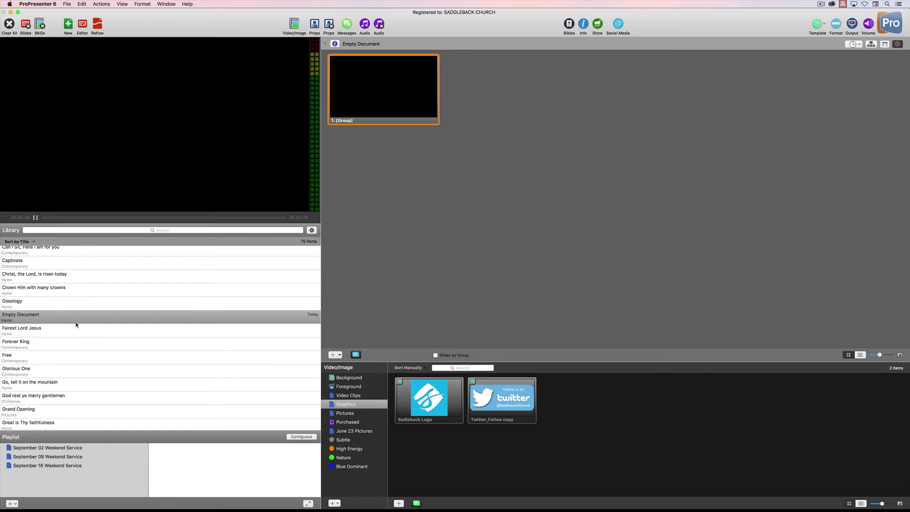
pyautogui.rightClick(374, 83)
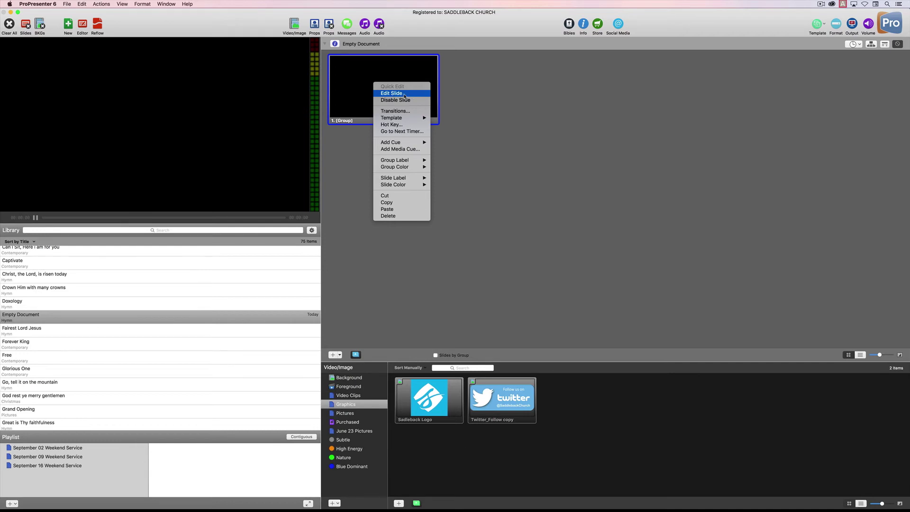
pyautogui.click(403, 94)
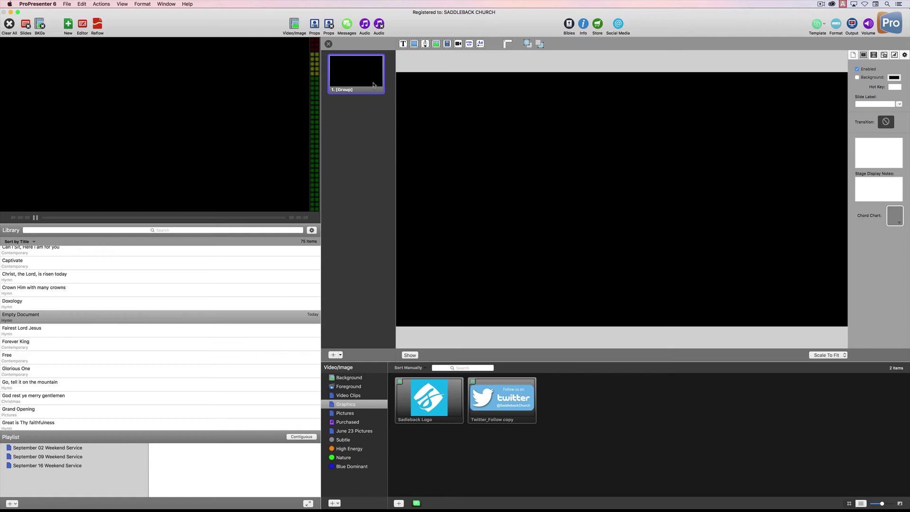
pyautogui.click(436, 44)
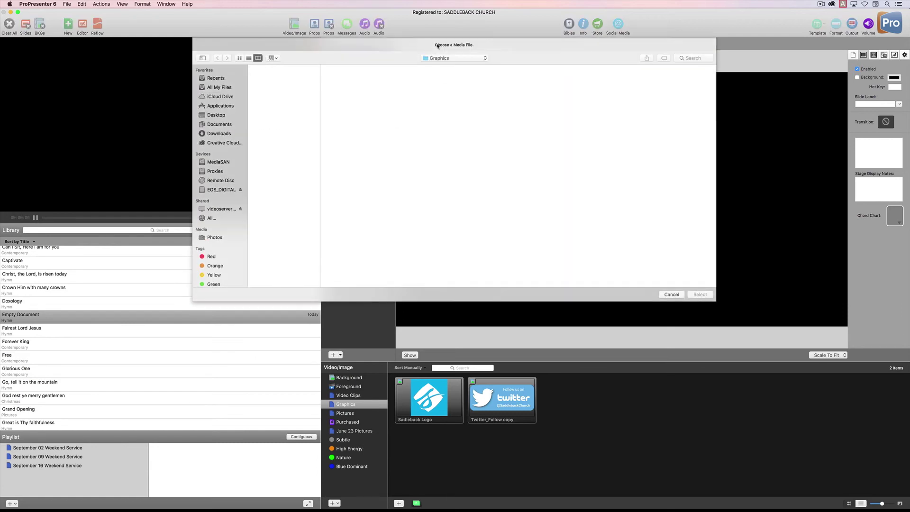
pyautogui.click(455, 58)
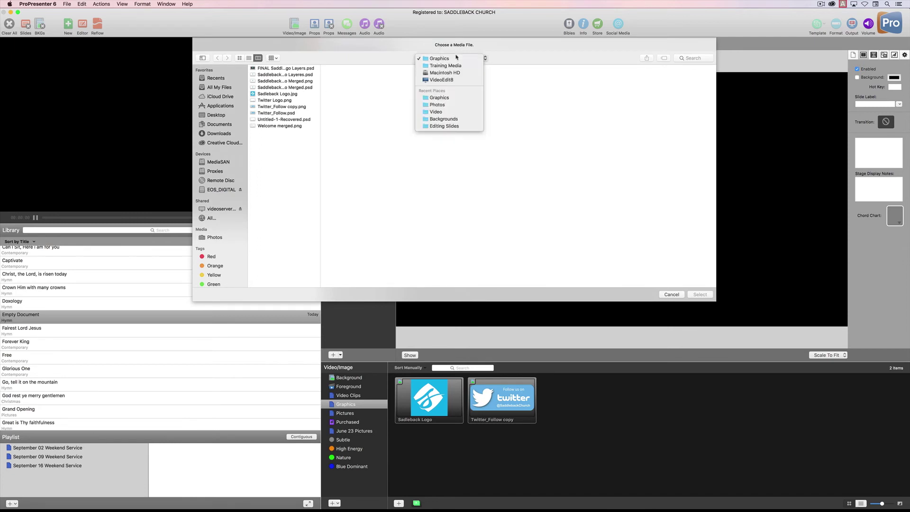
pyautogui.click(458, 65)
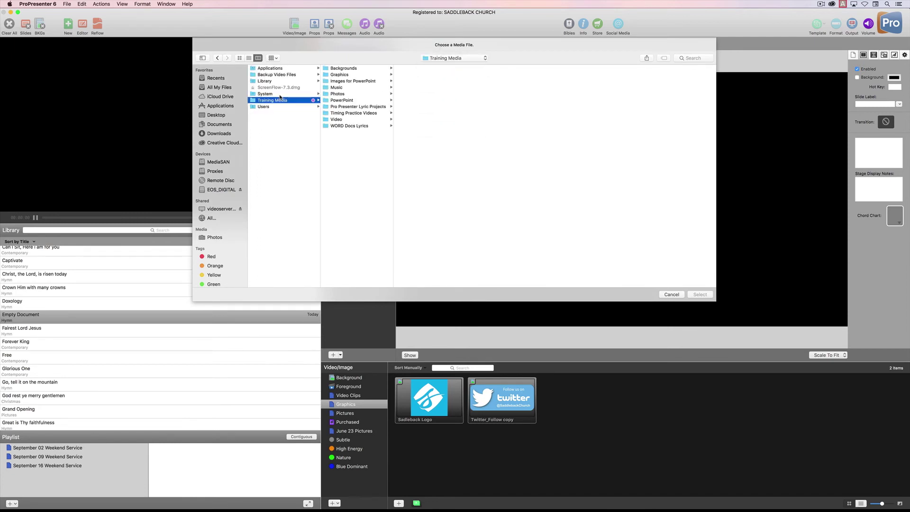
pyautogui.click(351, 93)
pyautogui.click(429, 69)
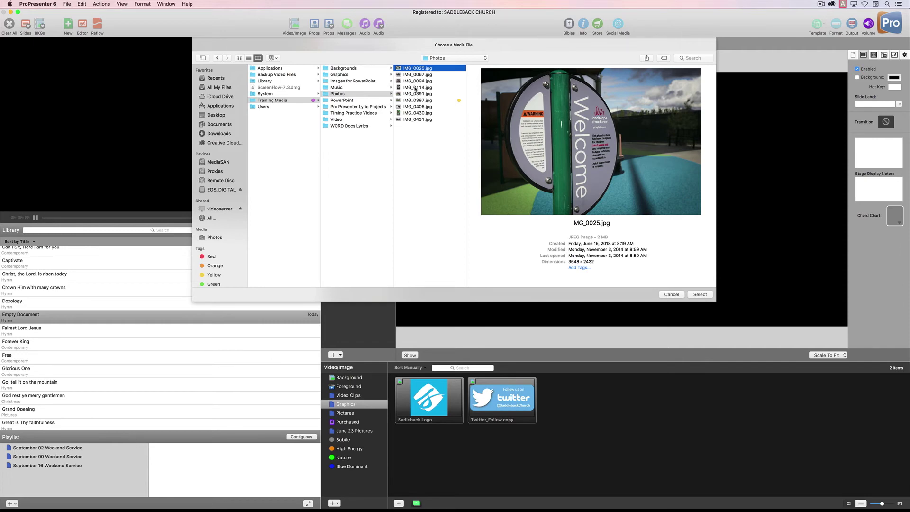
pyautogui.click(699, 294)
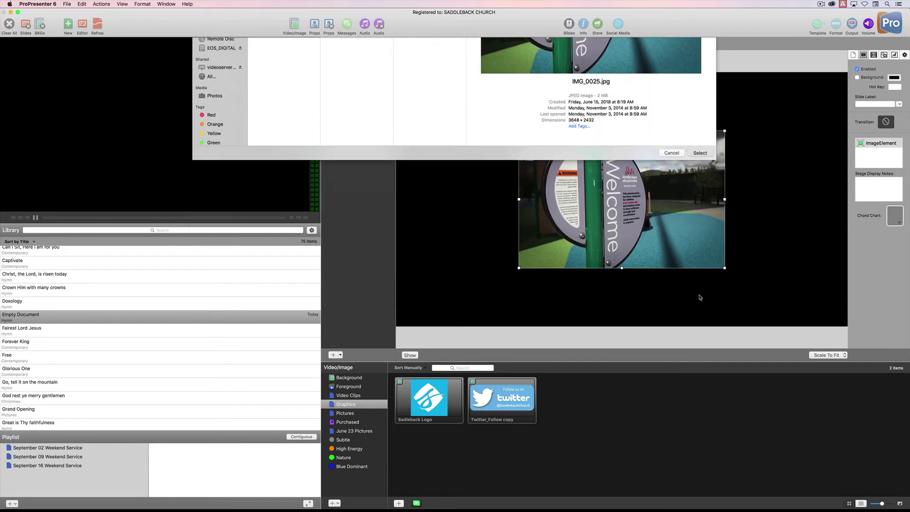
pyautogui.moveTo(584, 163); pyautogui.dragTo(525, 163)
# Step: Add IMG_0114.jpg from the Photos folder to the same slide, place it in the slide's right half and finish editing
pyautogui.click(435, 44)
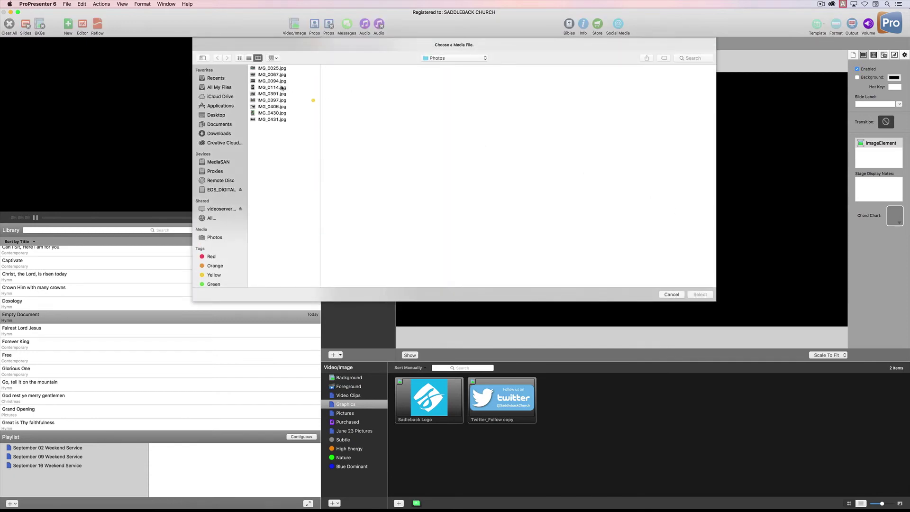
pyautogui.click(283, 88)
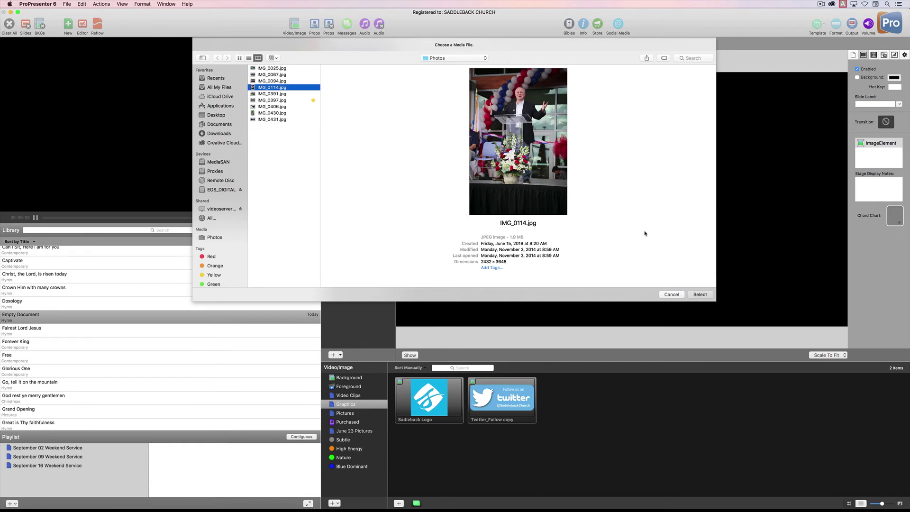
pyautogui.press('Return')
pyautogui.moveTo(629, 191); pyautogui.dragTo(753, 194)
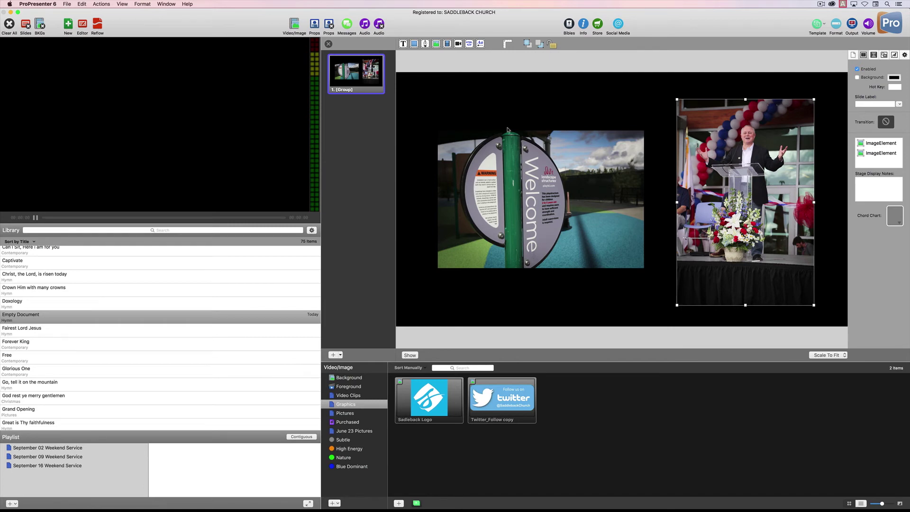
pyautogui.click(327, 44)
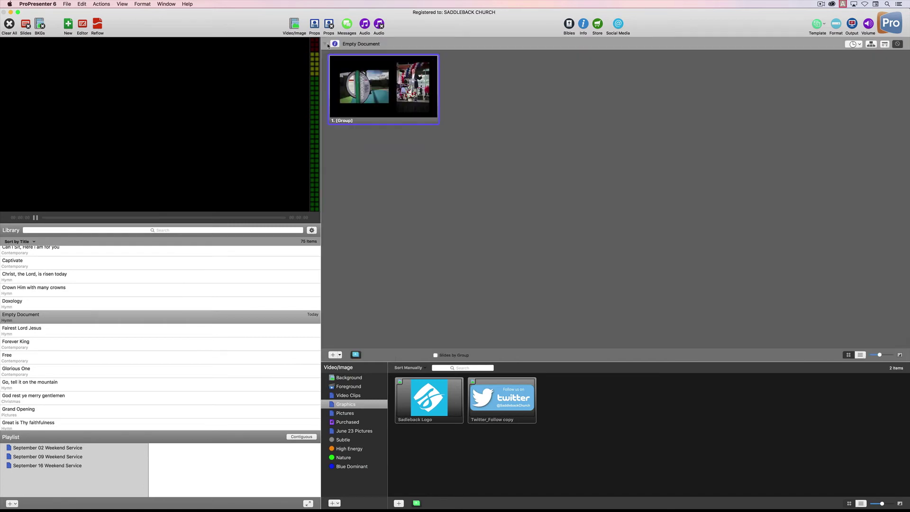
# Step: Show the two-picture slide on the output, first alone and, after clearing, over the Trend Lines Rainbow background
pyautogui.click(403, 85)
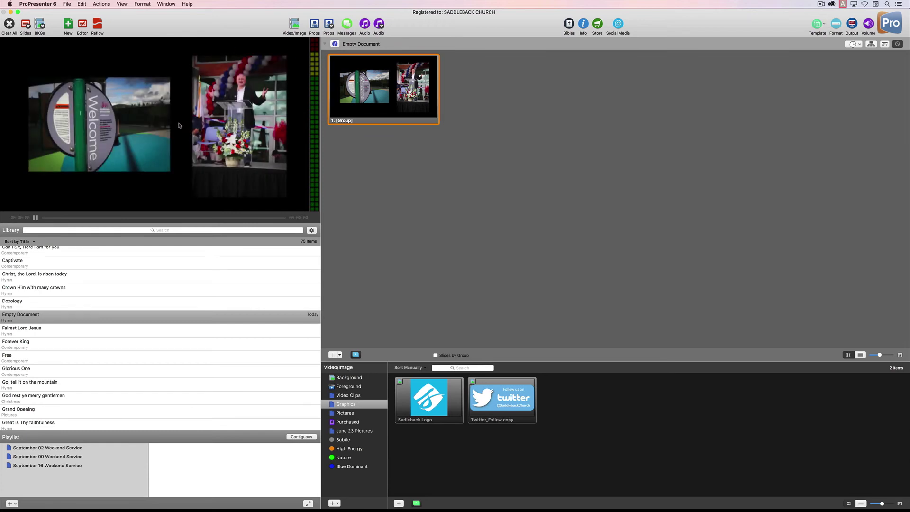
pyautogui.click(9, 23)
pyautogui.click(359, 378)
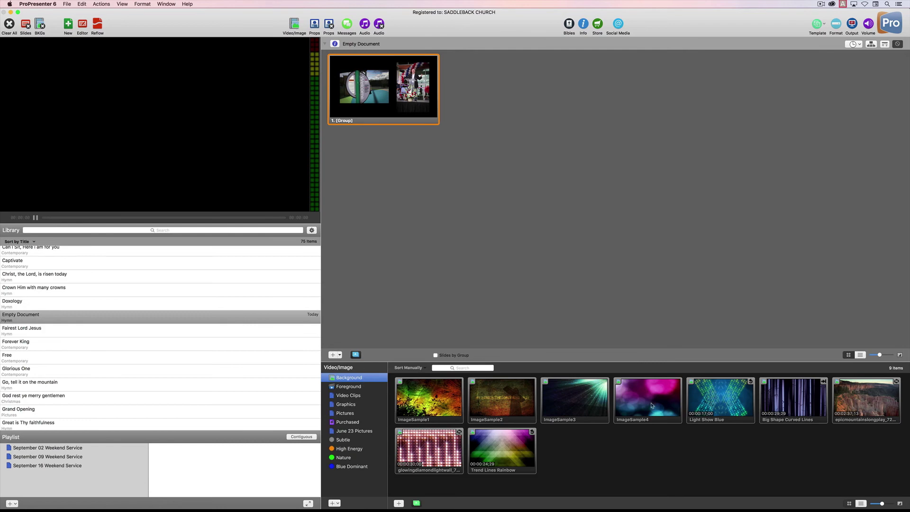
pyautogui.click(504, 448)
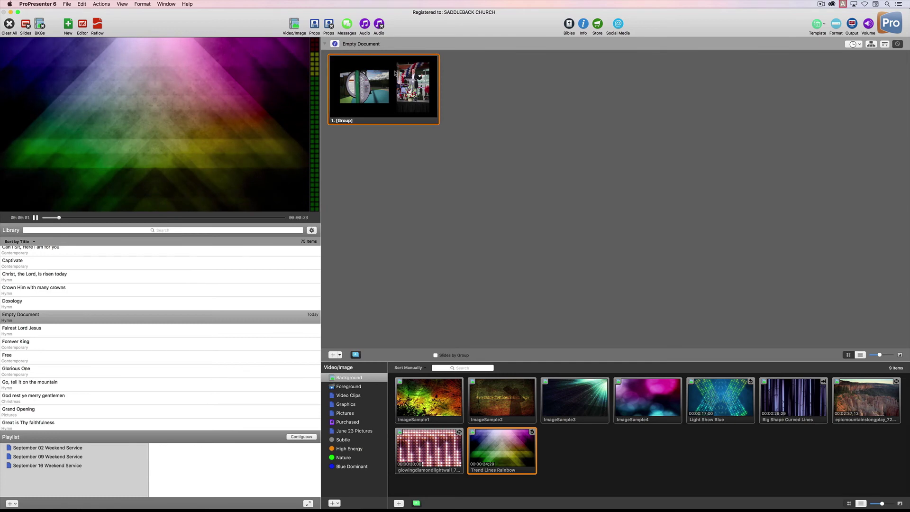
pyautogui.click(395, 73)
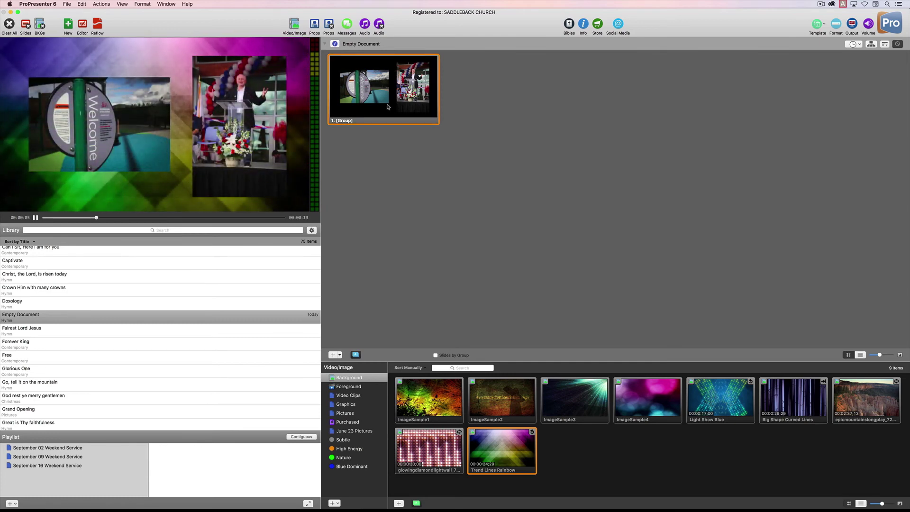
# Step: Clear the output and show the picture IMG_0114 from the Pictures playlist directly
pyautogui.click(355, 405)
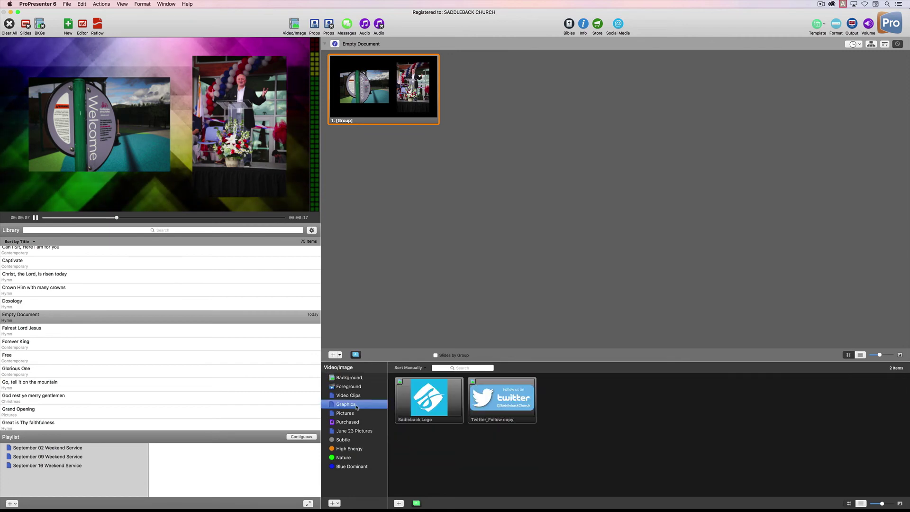
pyautogui.click(362, 412)
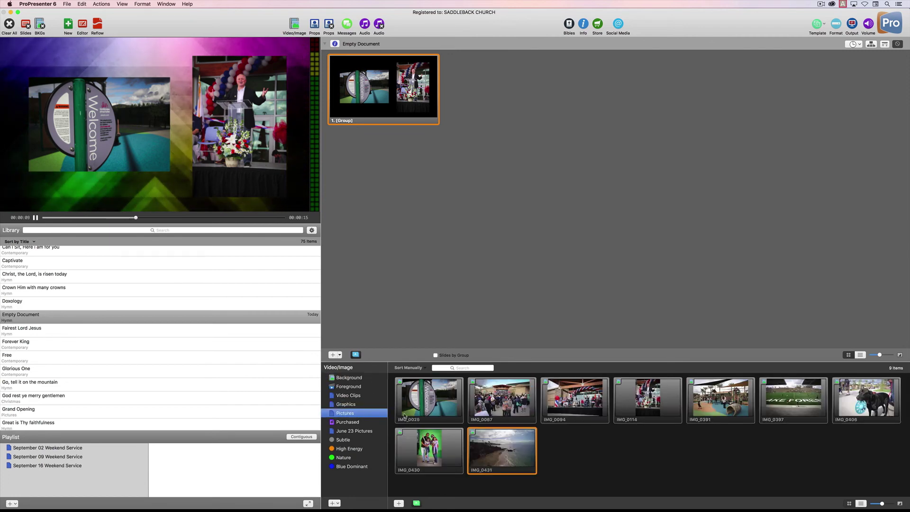
pyautogui.press('F1')
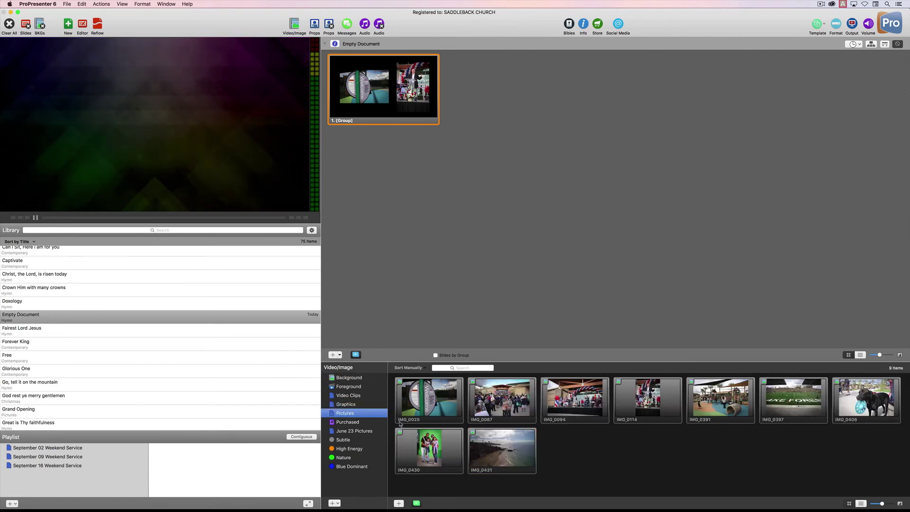
pyautogui.click(647, 397)
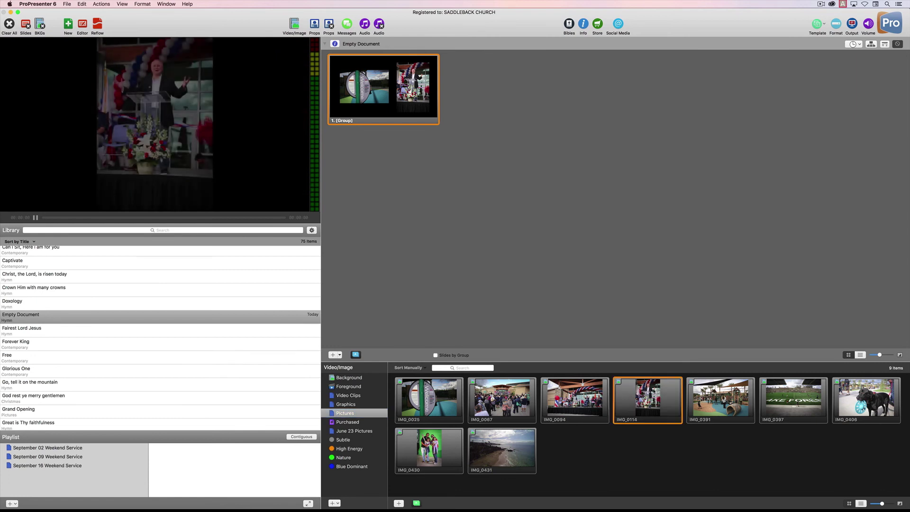
# Step: Show the Trend Lines Rainbow background, the picture IMG_0114 and the Twitter_Follow copy graphic one after another on the output
pyautogui.click(349, 377)
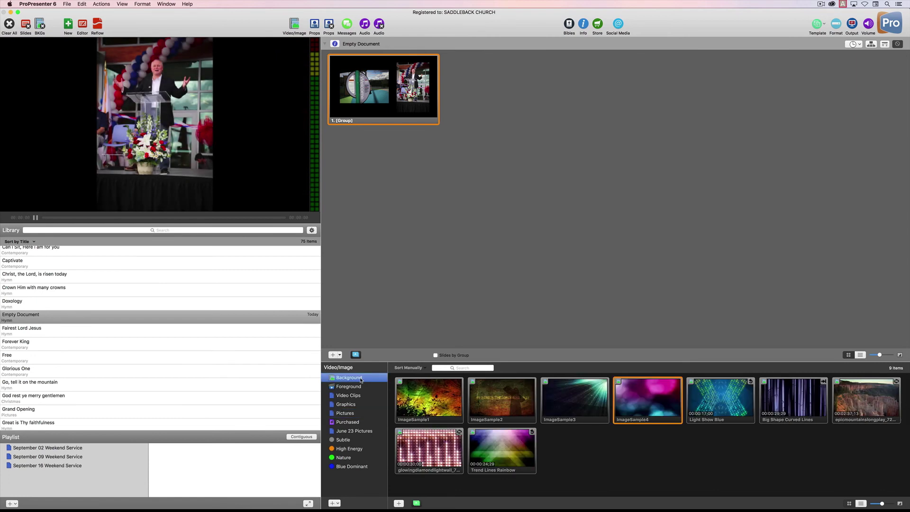
pyautogui.click(501, 446)
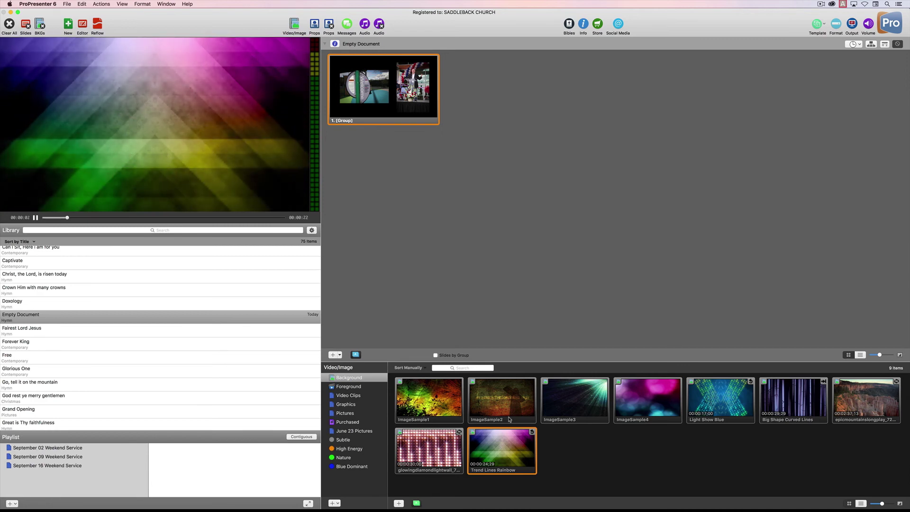
pyautogui.click(344, 413)
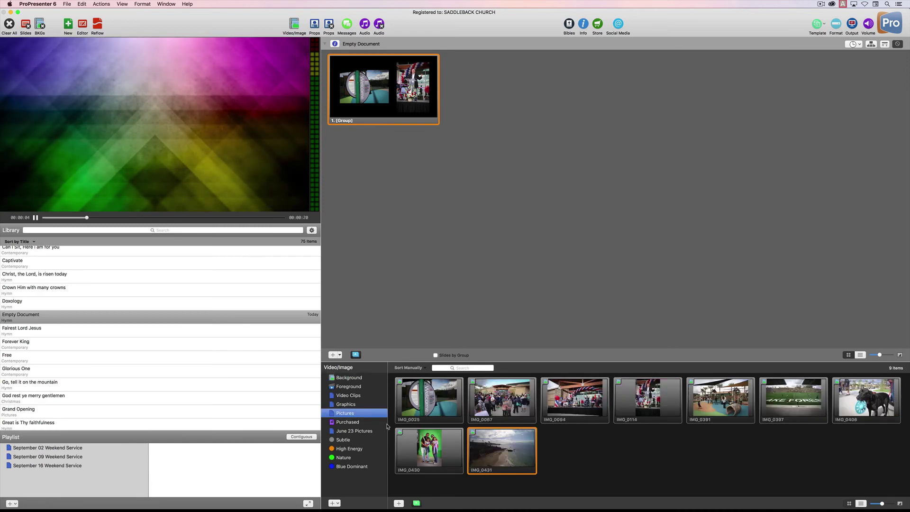
pyautogui.click(657, 408)
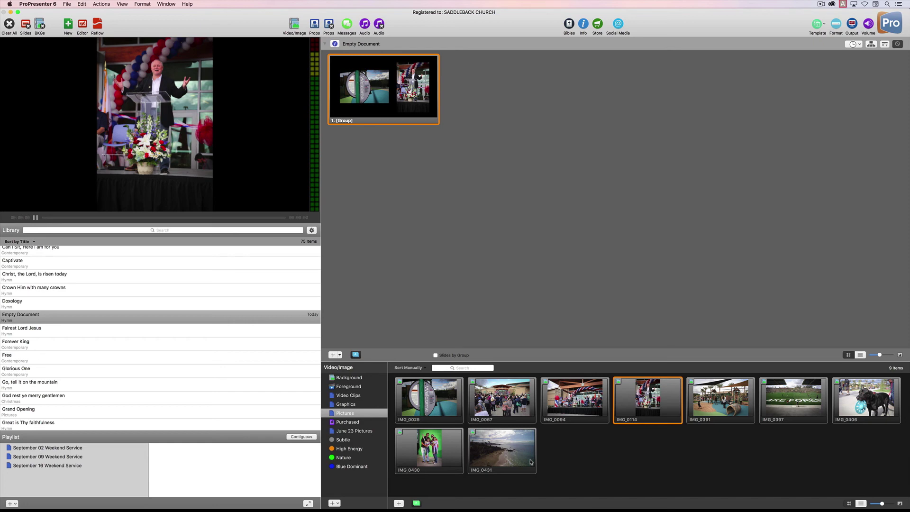
pyautogui.click(360, 405)
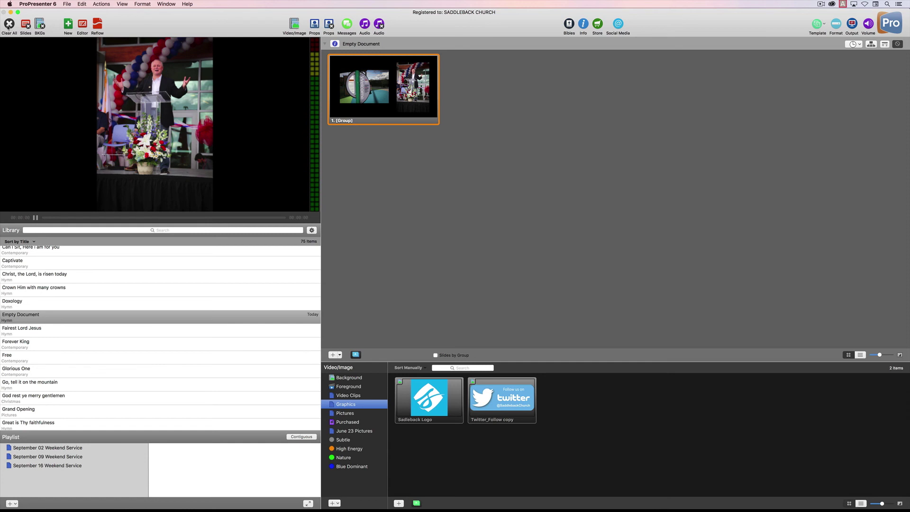
pyautogui.click(502, 400)
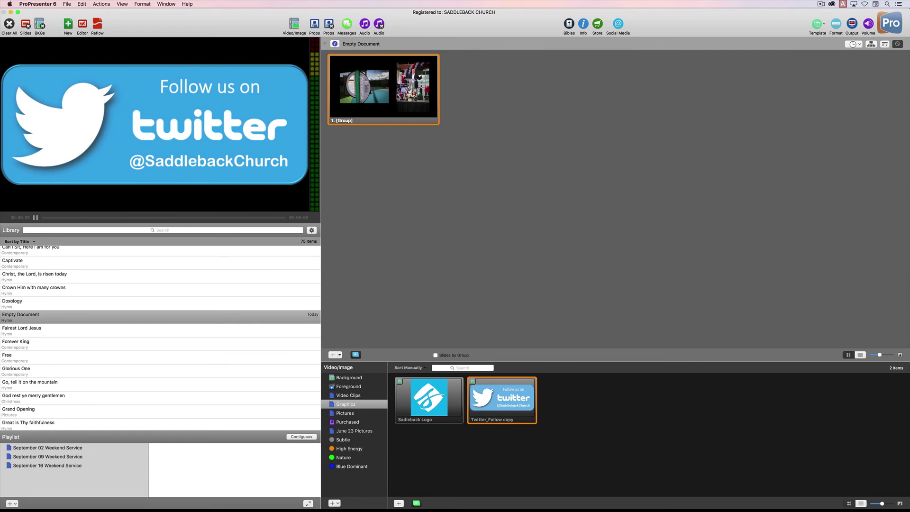
# Step: Open Empty Document's slide for editing, add a blank second slide and deselect its default text box
pyautogui.rightClick(398, 95)
pyautogui.click(416, 105)
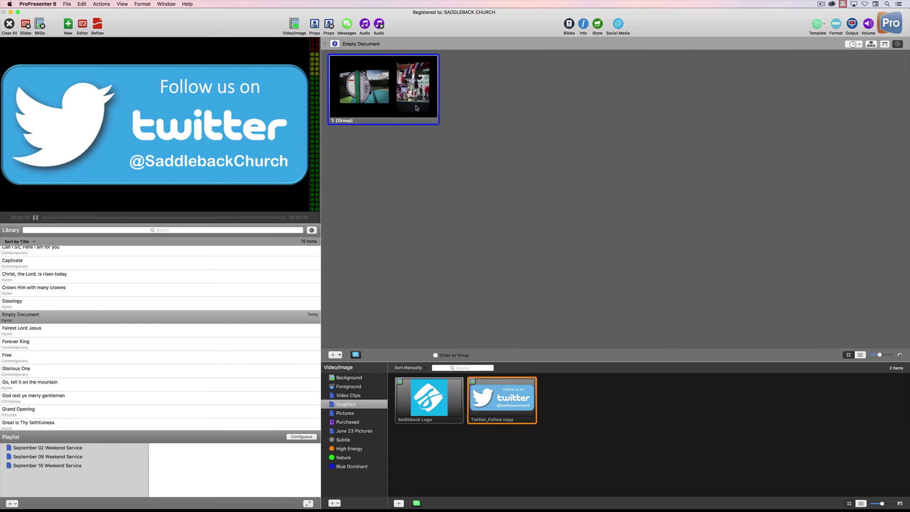
pyautogui.click(334, 354)
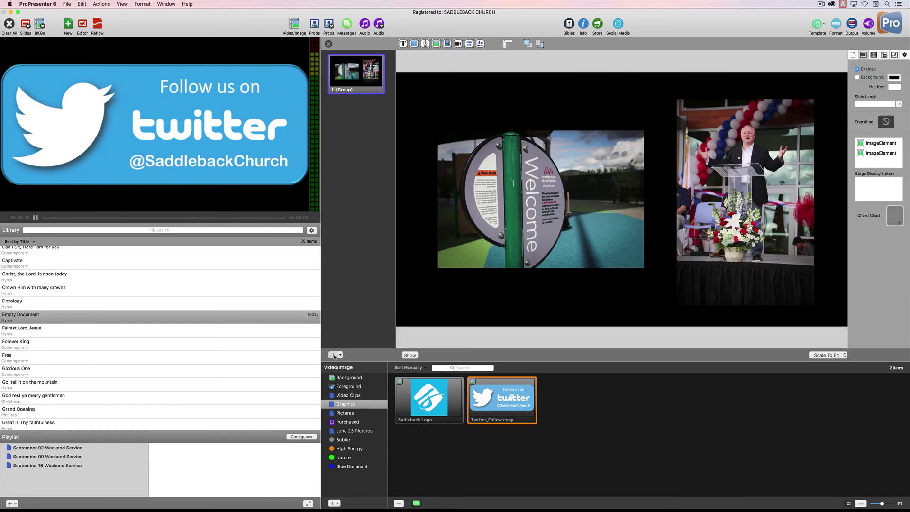
pyautogui.doubleClick(480, 126)
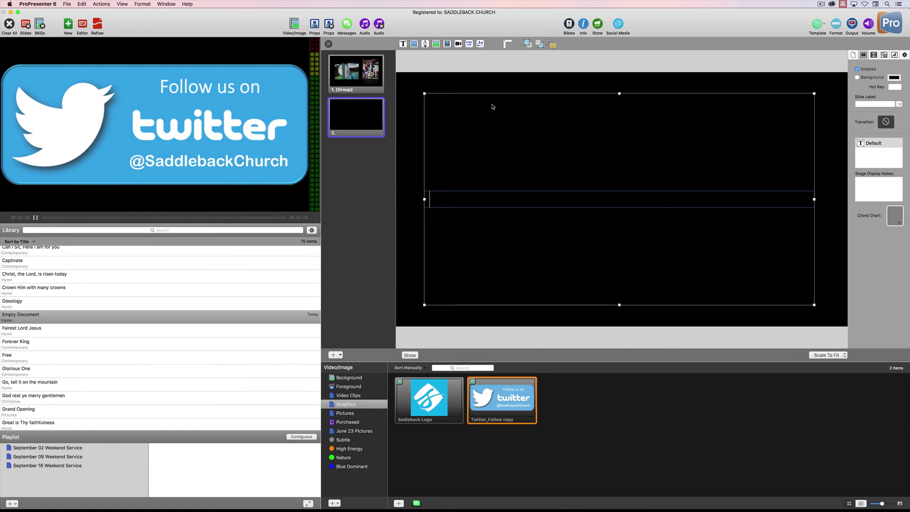
pyautogui.press('Escape')
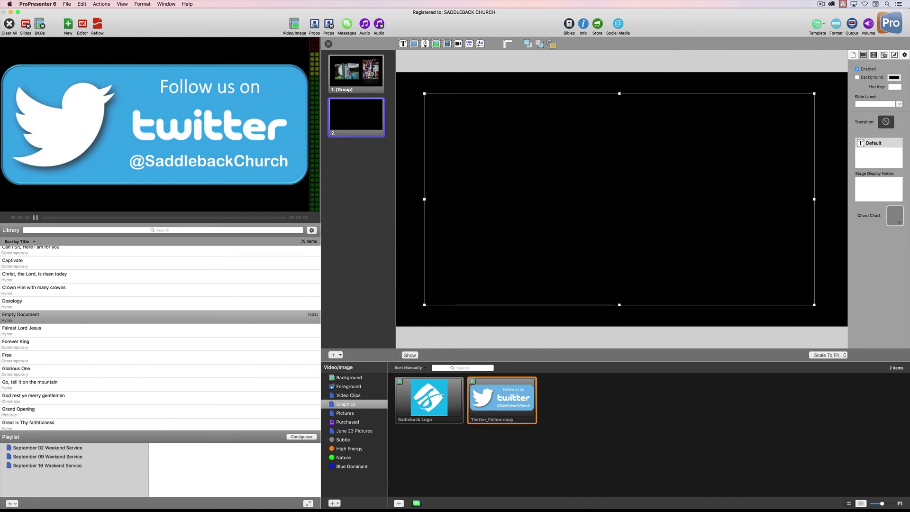
pyautogui.press('Delete')
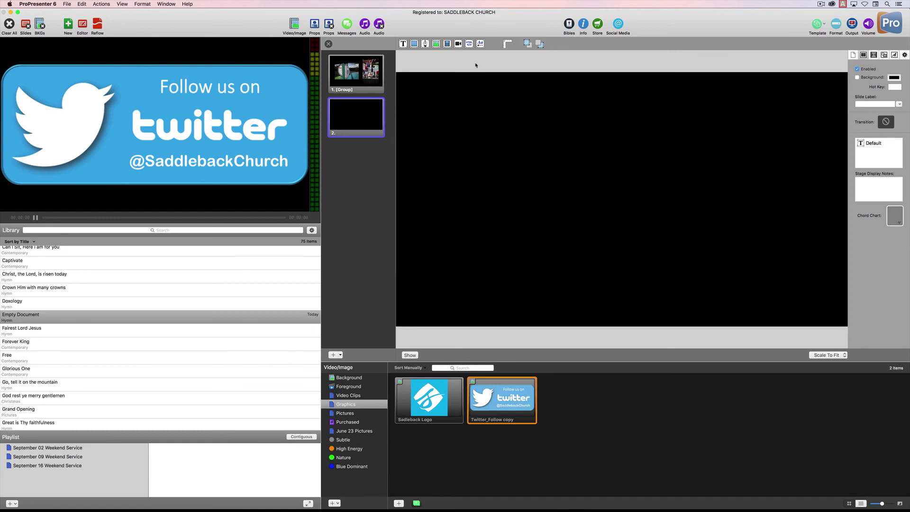
# Step: Insert Twitter_Follow copy.png from Training Media's Graphics folder in the second slide's lower-left area, clearing the output and finishing editing
pyautogui.click(436, 43)
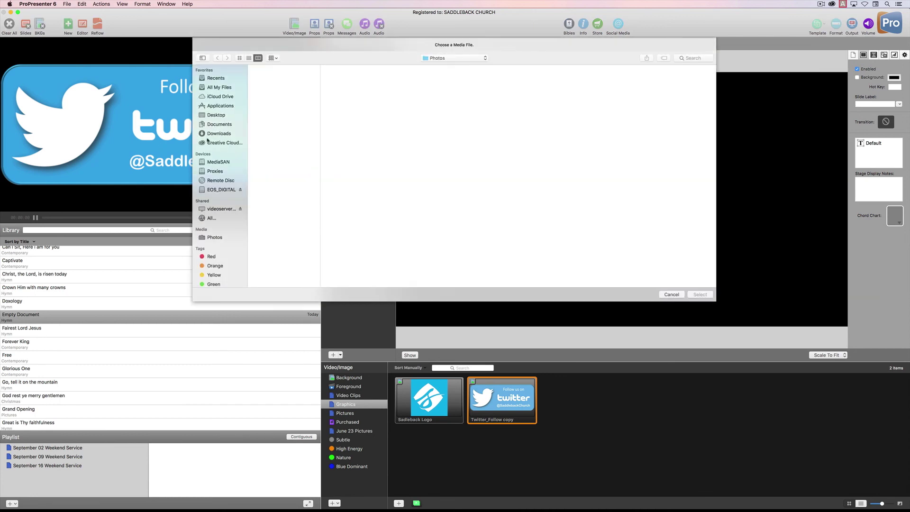
pyautogui.click(451, 58)
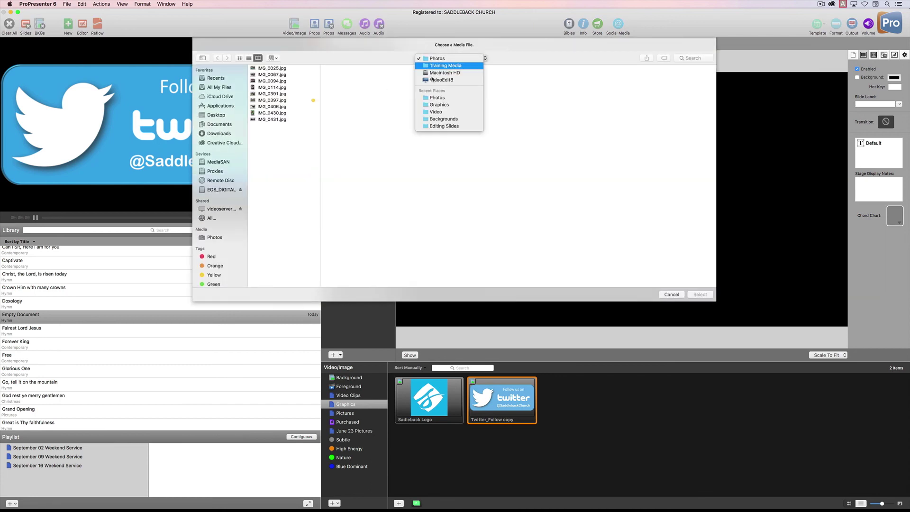
pyautogui.click(438, 96)
pyautogui.click(348, 75)
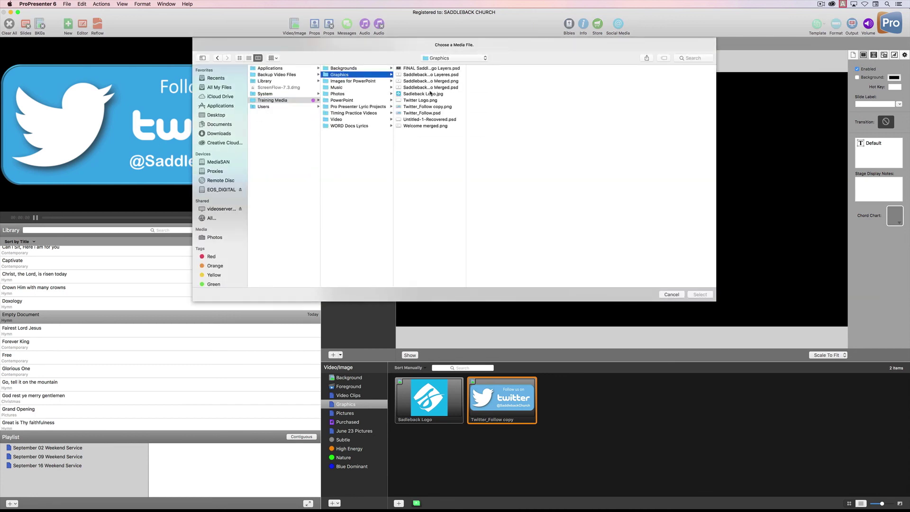
pyautogui.click(433, 106)
pyautogui.click(700, 295)
pyautogui.moveTo(711, 166); pyautogui.dragTo(537, 258)
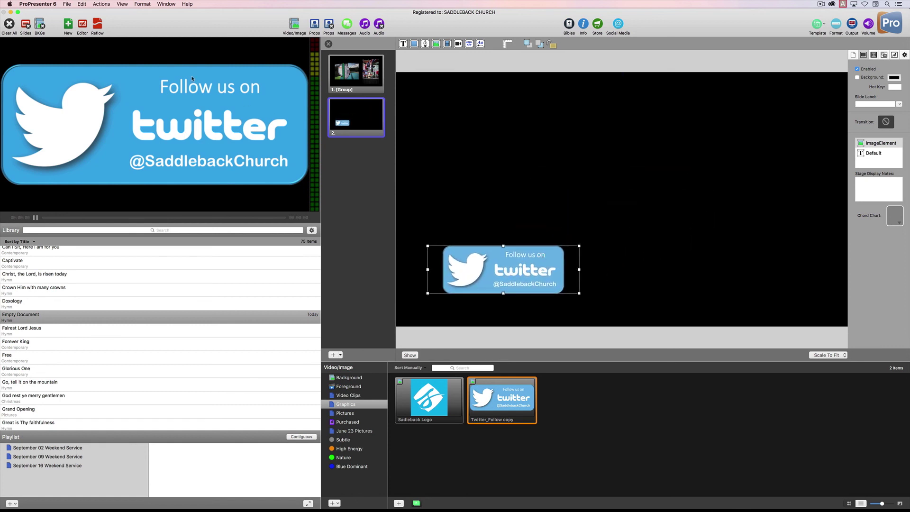
pyautogui.click(11, 24)
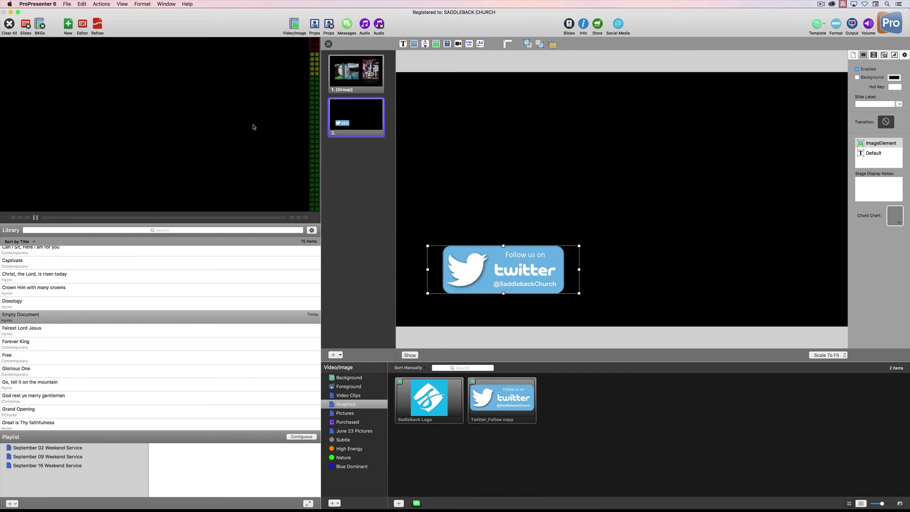
pyautogui.click(328, 44)
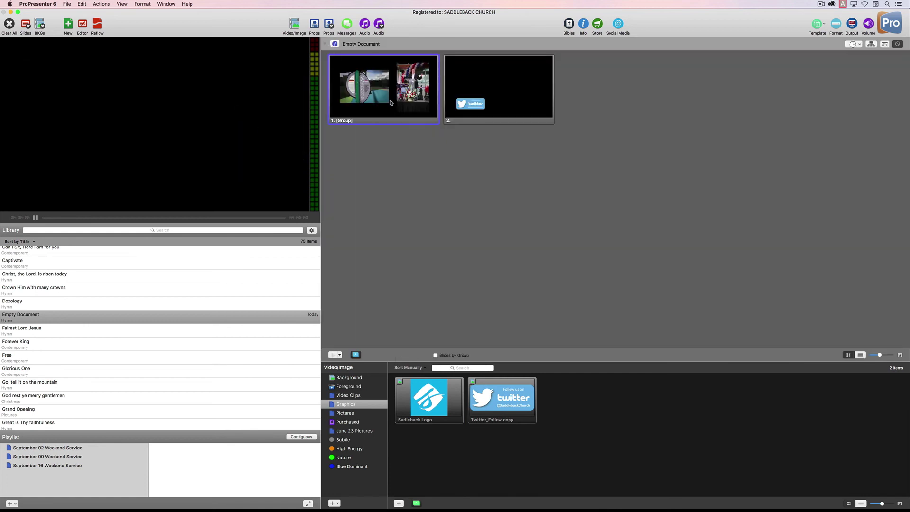